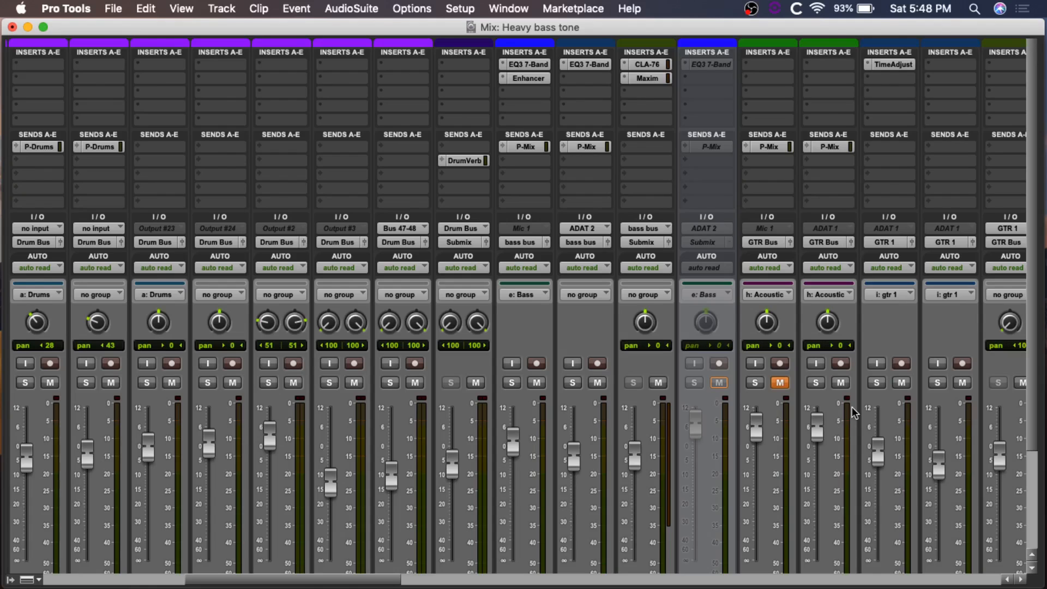
# Play the session and raise the Bass Bus fader to -2.5 dB
pyautogui.scroll(-3, 854, 426)
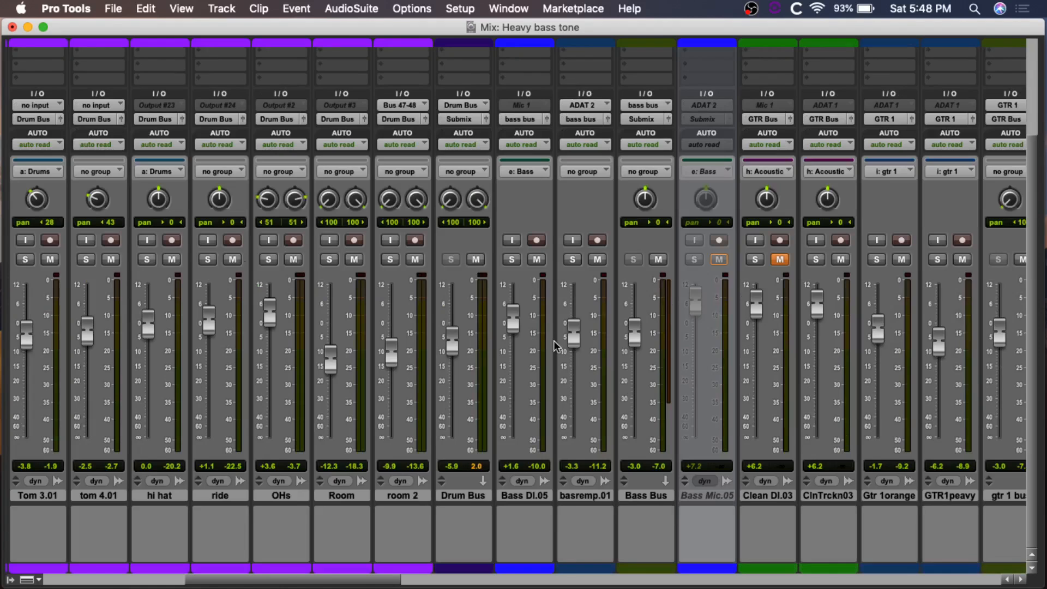
pyautogui.hscroll(1, 755, 362)
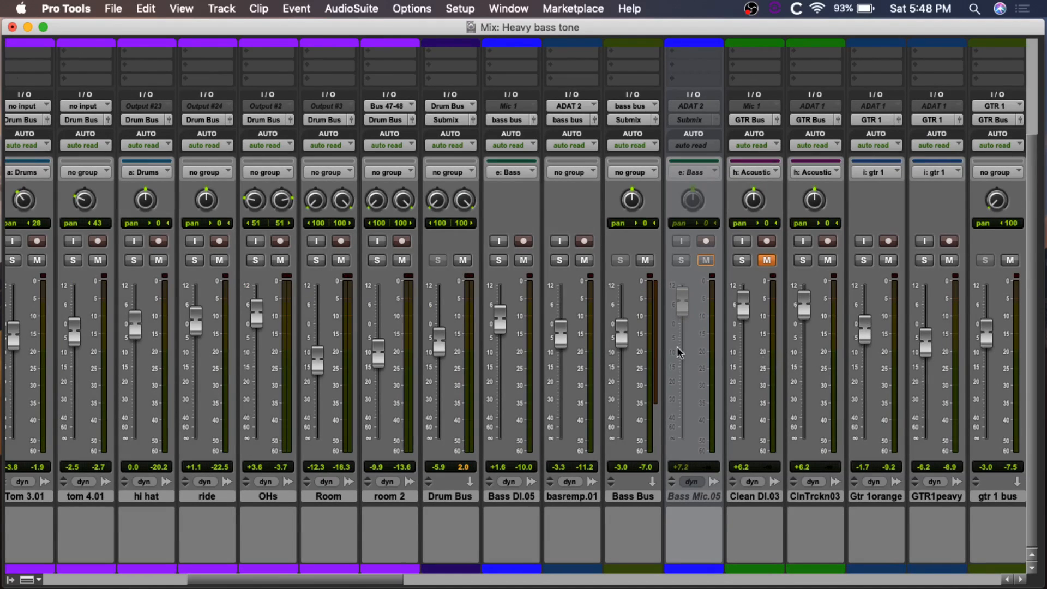
pyautogui.hscroll(5, 605, 319)
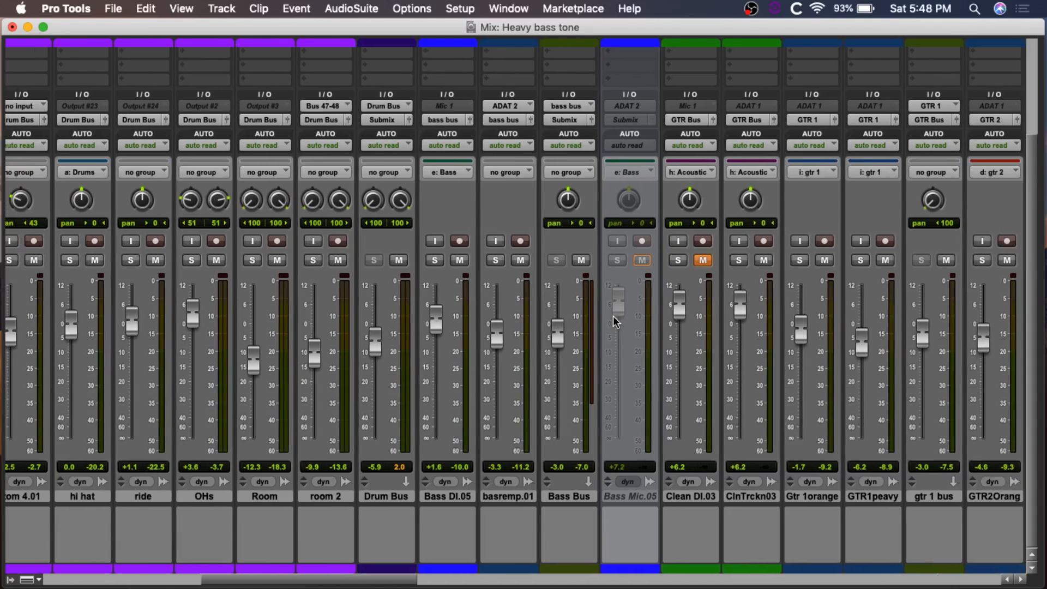
pyautogui.scroll(5, 610, 319)
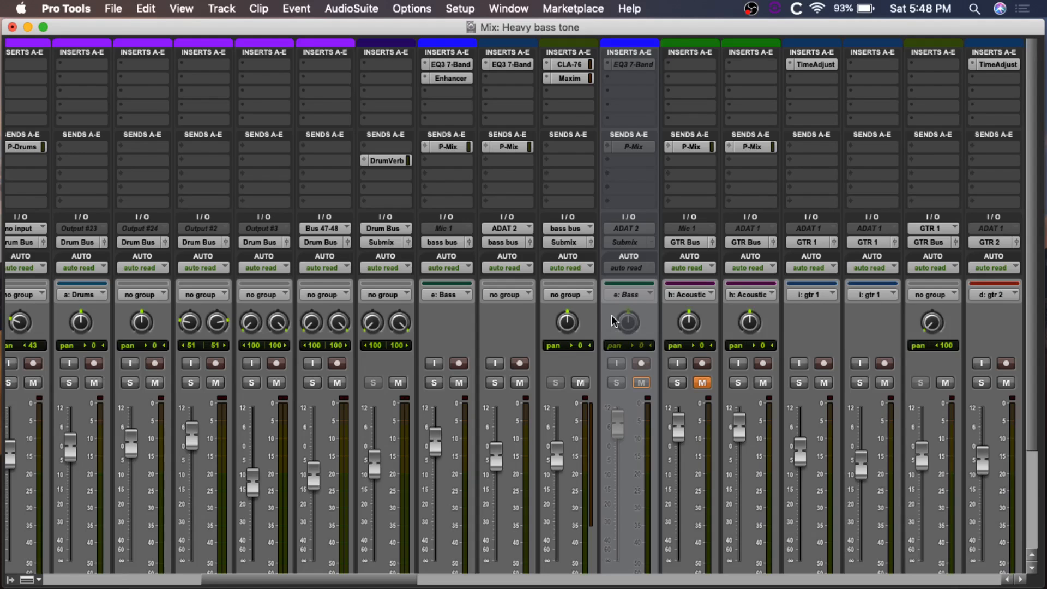
pyautogui.scroll(-5, 643, 327)
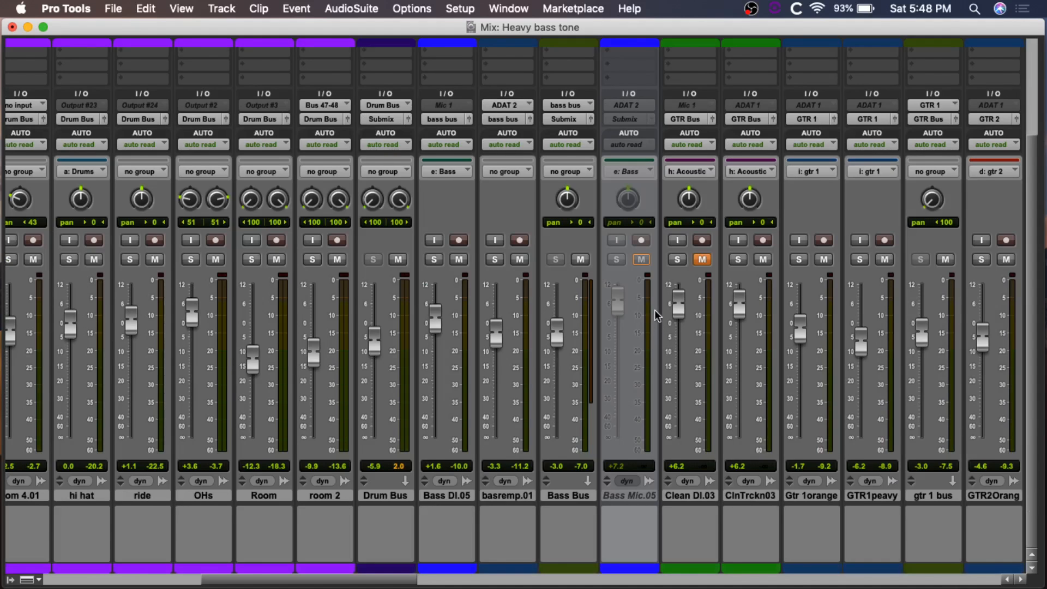
pyautogui.press('space')
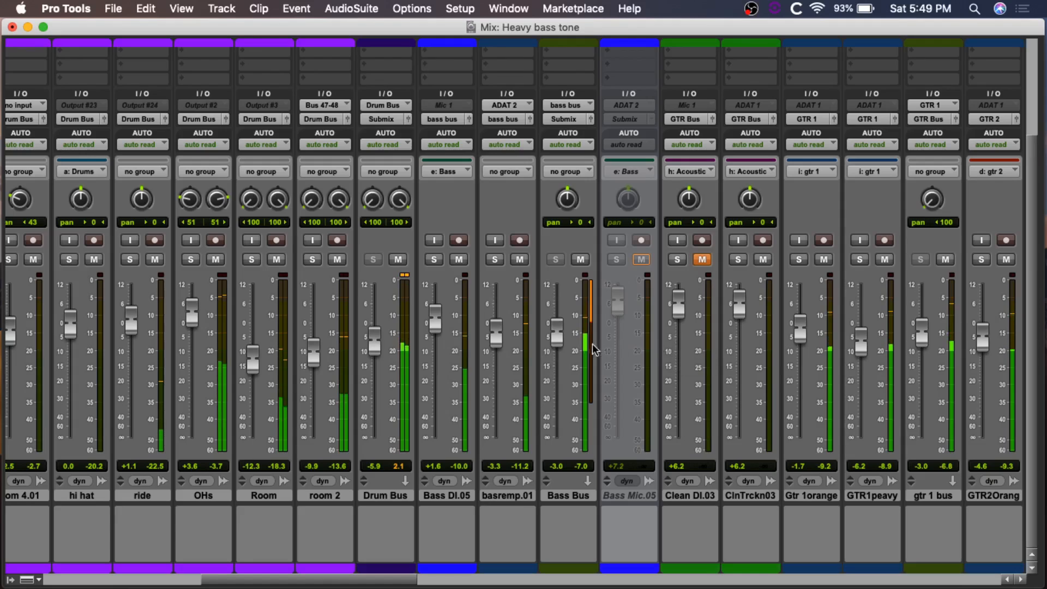
pyautogui.moveTo(557, 344); pyautogui.dragTo(557, 342)
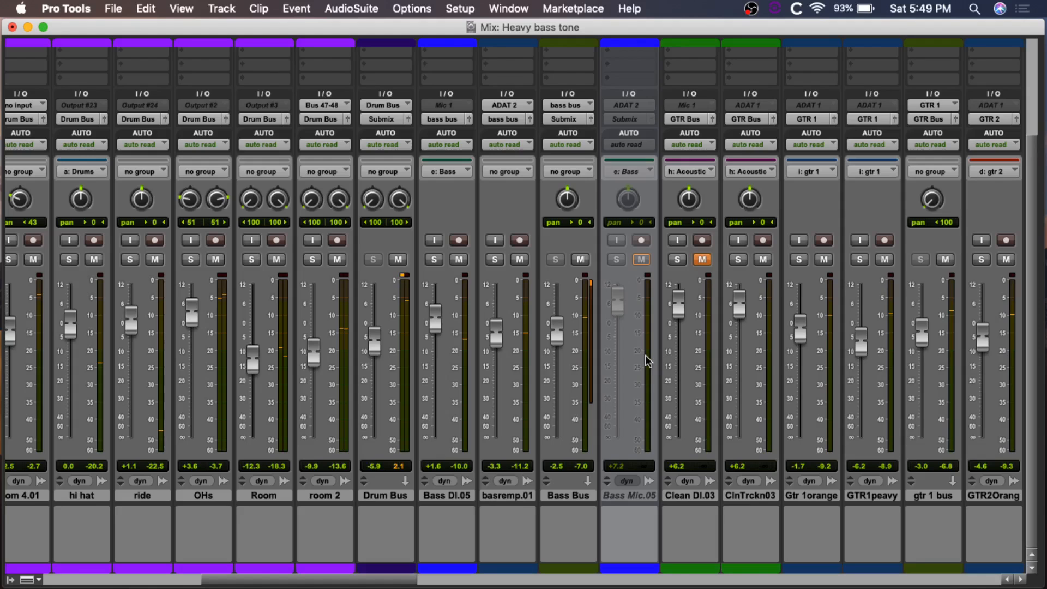
# Solo the Bass DI.05 and basremp.01 tracks and bypass the insert plug-ins on both
pyautogui.scroll(5, 648, 355)
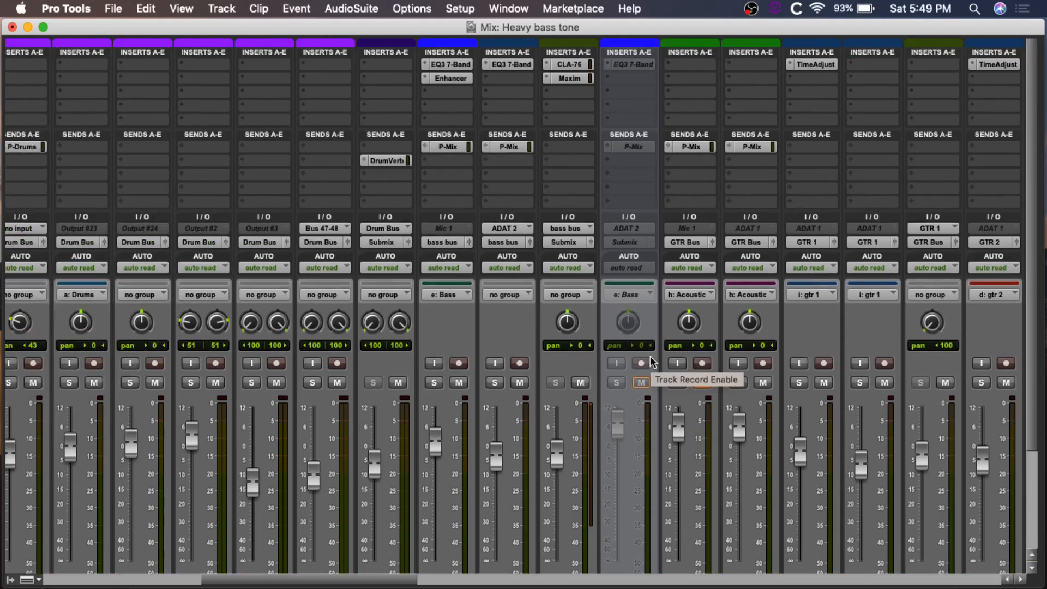
pyautogui.scroll(-5, 694, 361)
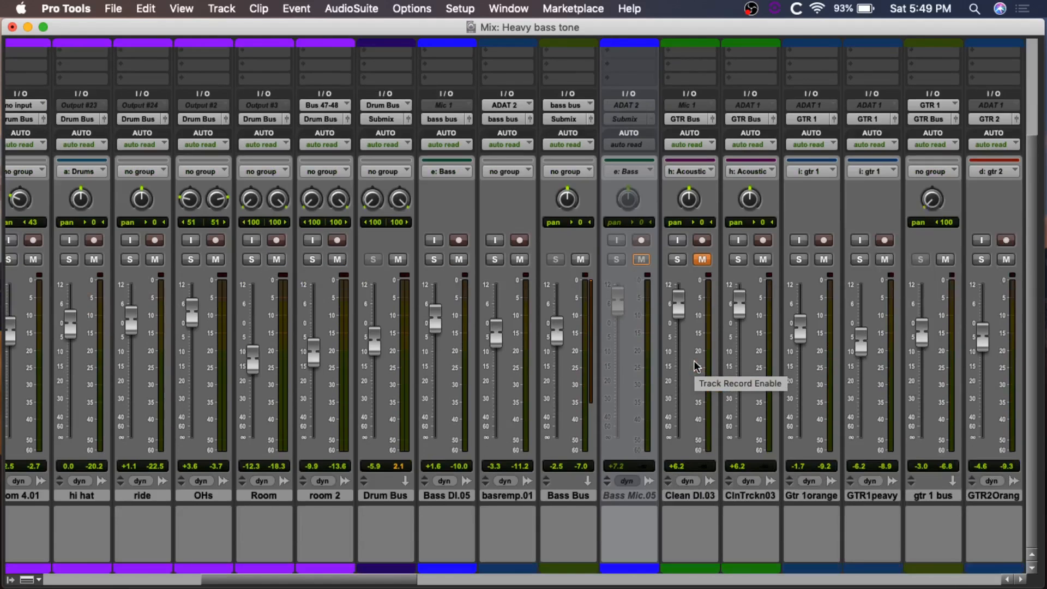
pyautogui.scroll(5, 693, 360)
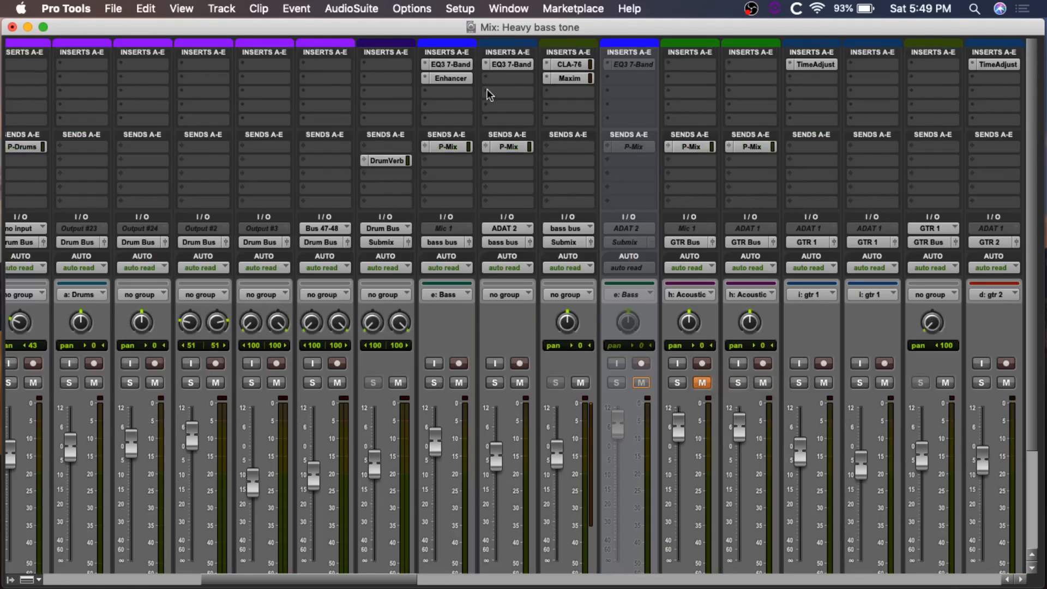
pyautogui.scroll(-5, 489, 272)
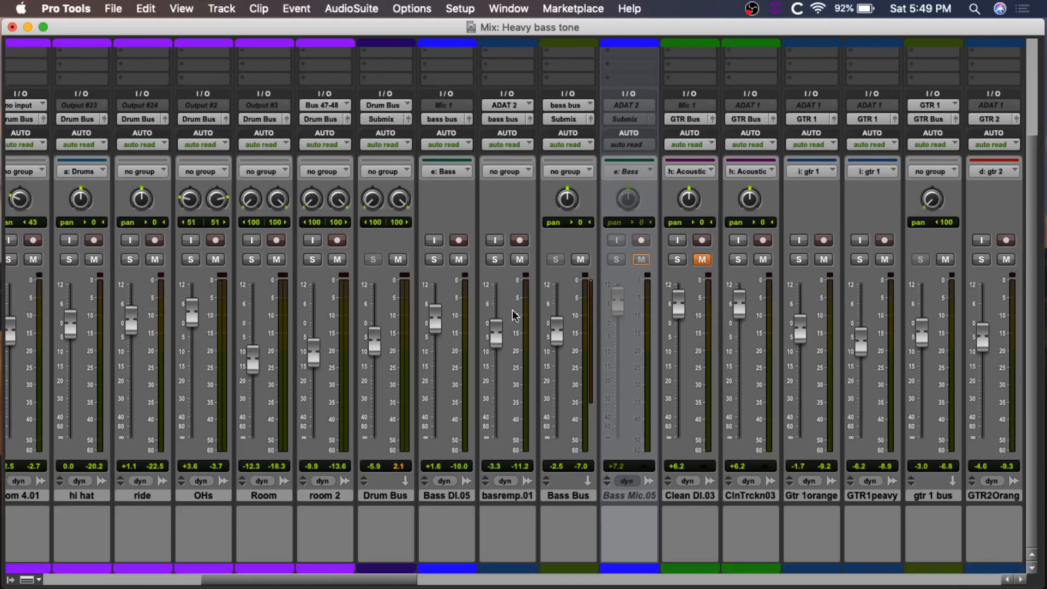
pyautogui.scroll(5, 515, 317)
pyautogui.click(434, 383)
pyautogui.click(494, 382)
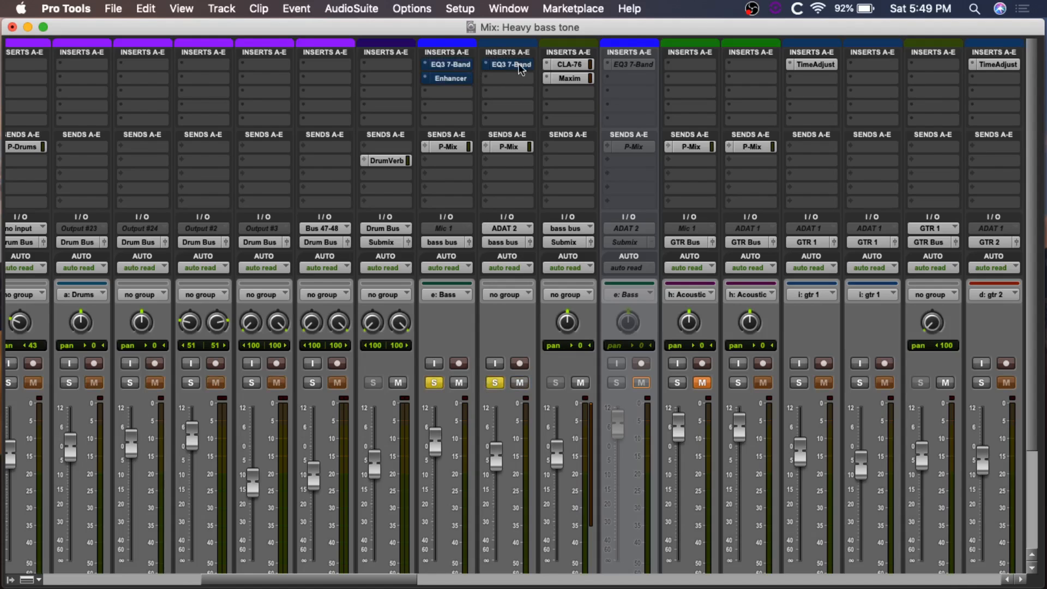
# Bypass CLA-76 and Maxim on the Bass Bus and mute basremp.01 to audition the Bass DI.05 track alone
pyautogui.scroll(-5, 514, 348)
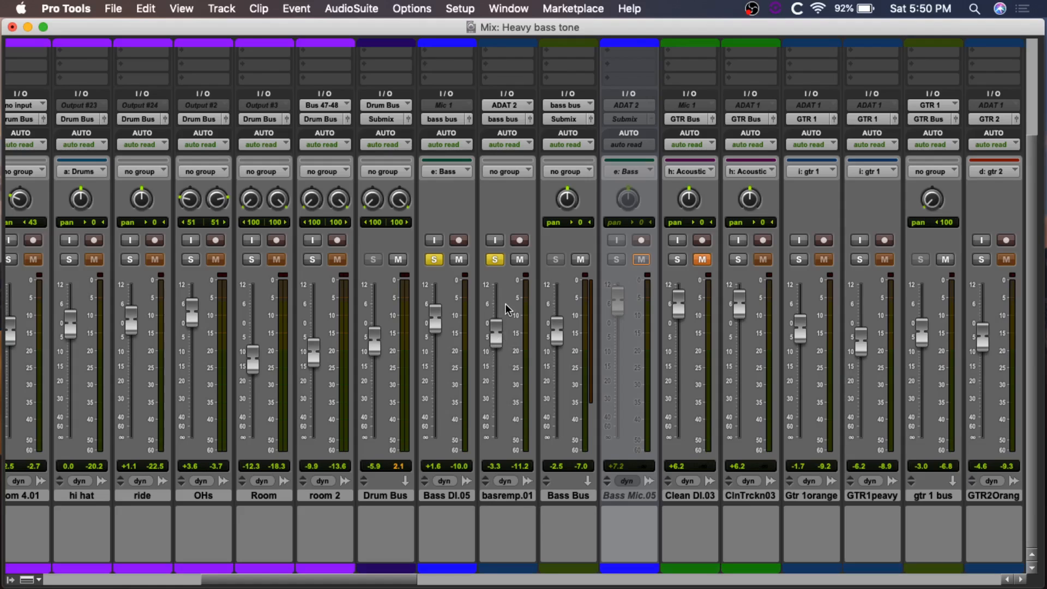
pyautogui.scroll(5, 506, 304)
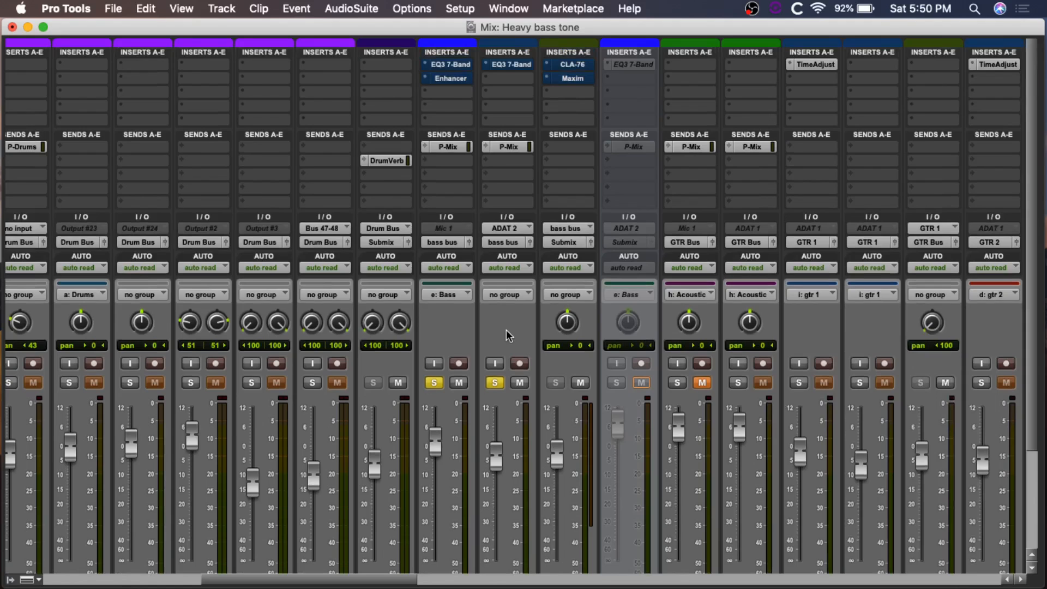
pyautogui.scroll(-5, 506, 335)
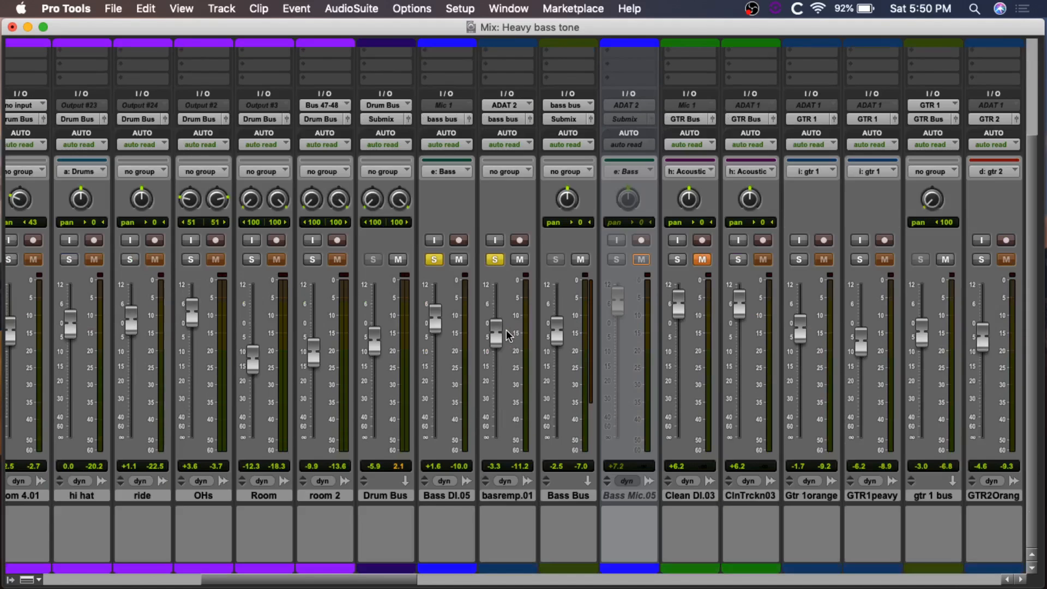
pyautogui.scroll(5, 508, 332)
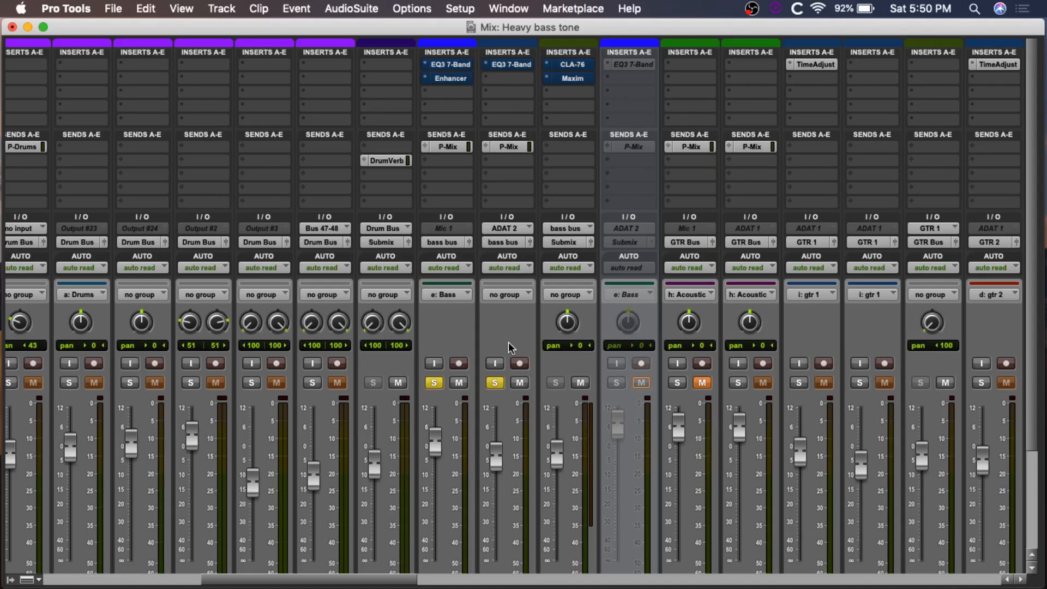
pyautogui.scroll(-5, 509, 351)
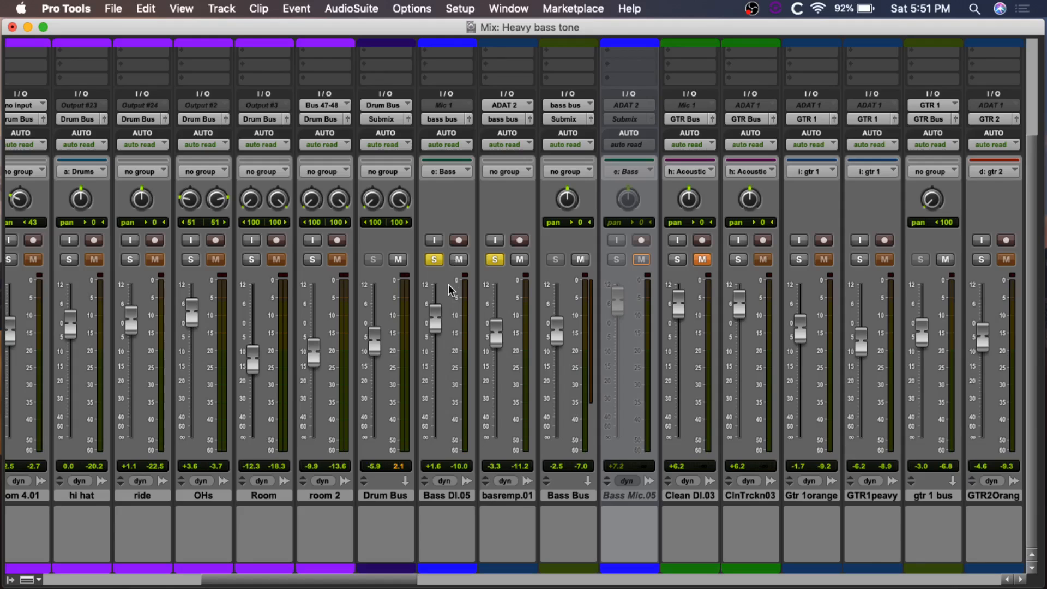
pyautogui.click(519, 260)
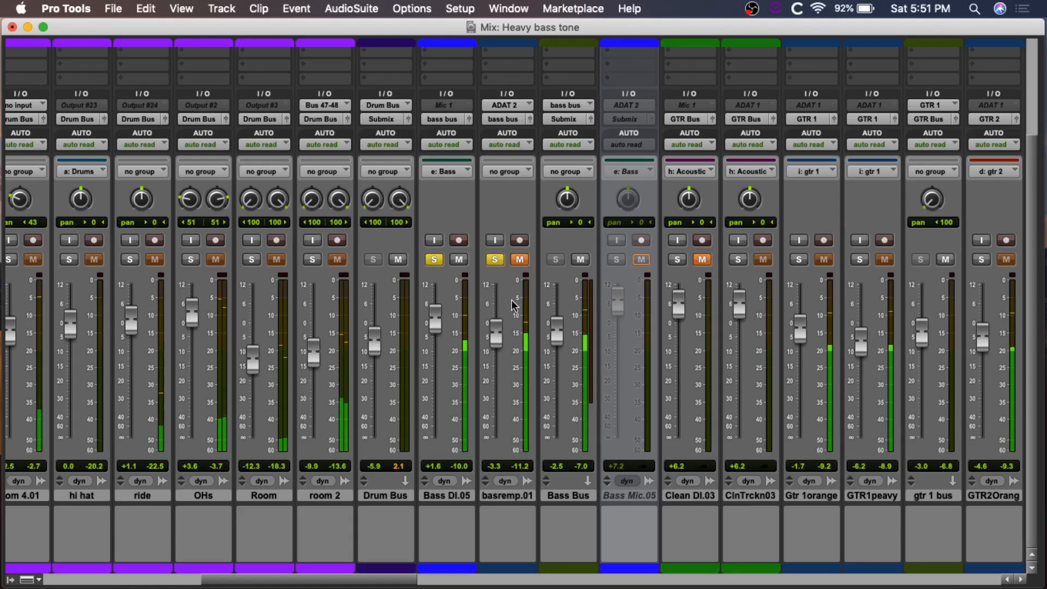
# Examine the Bass DI.05 and bass reamp.01 waveforms in the Edit window, and return to the mixer
pyautogui.press('super+equal')
pyautogui.scroll(10, 512, 303)
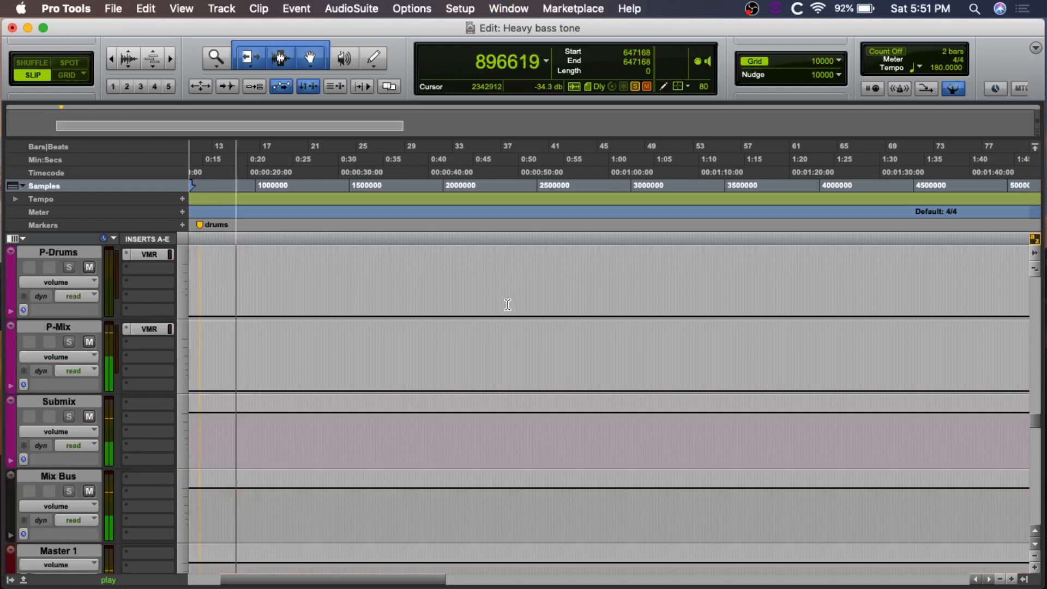
pyautogui.scroll(15, 499, 316)
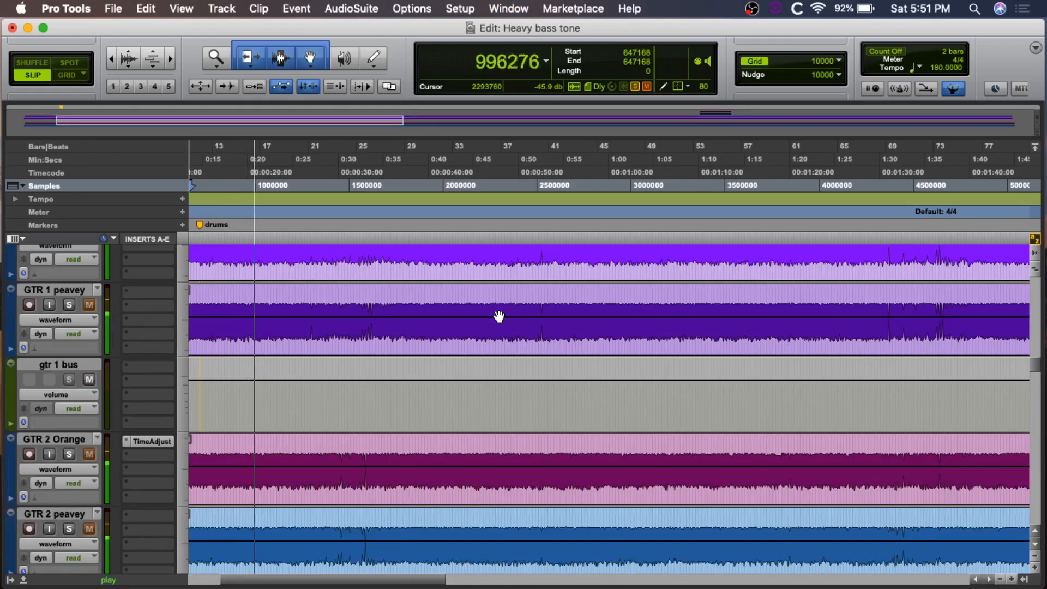
pyautogui.scroll(-1, 499, 316)
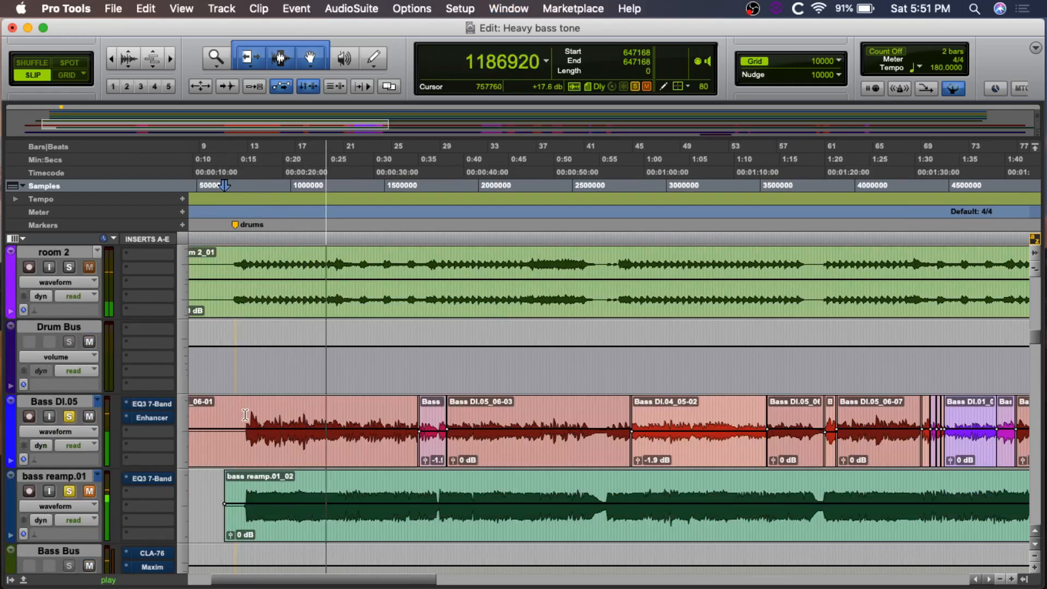
pyautogui.press('super+equal')
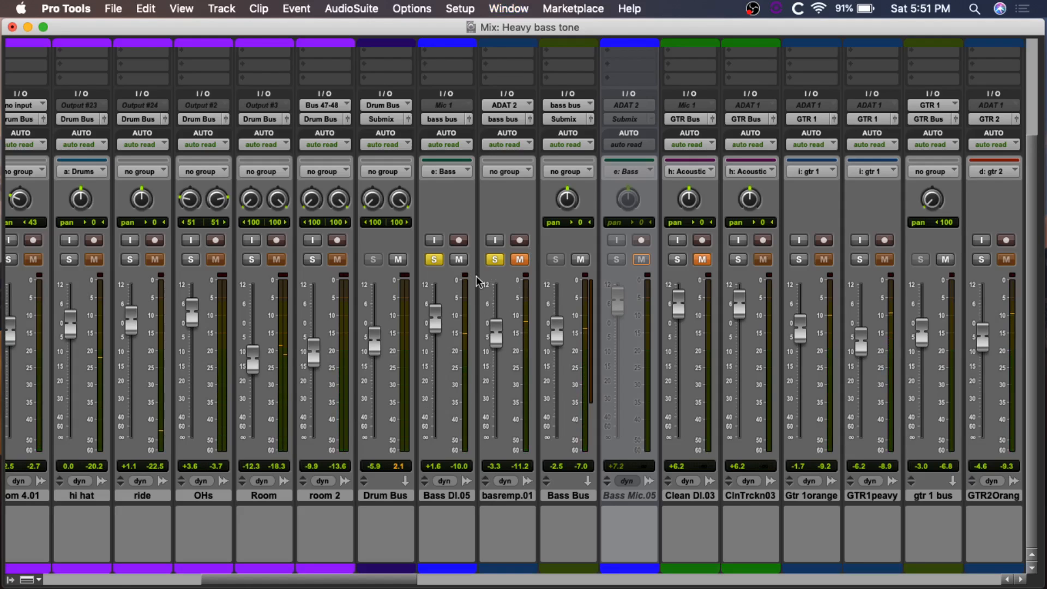
# Unmute basremp.01, audition it with Bass DI.05 muted, and unmute Bass DI.05
pyautogui.click(519, 259)
pyautogui.scroll(3, 510, 291)
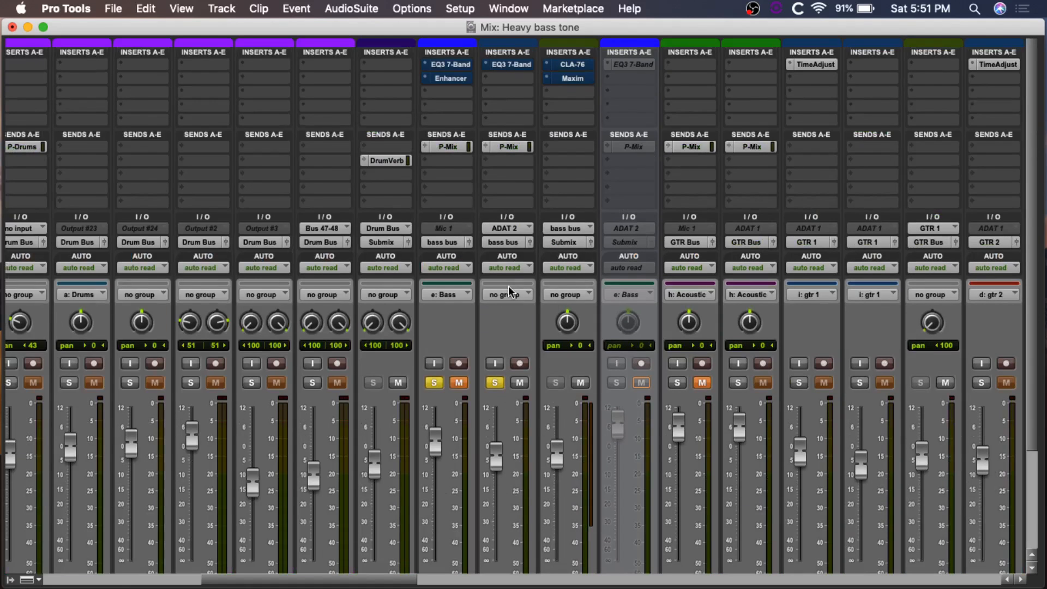
pyautogui.scroll(-3, 508, 285)
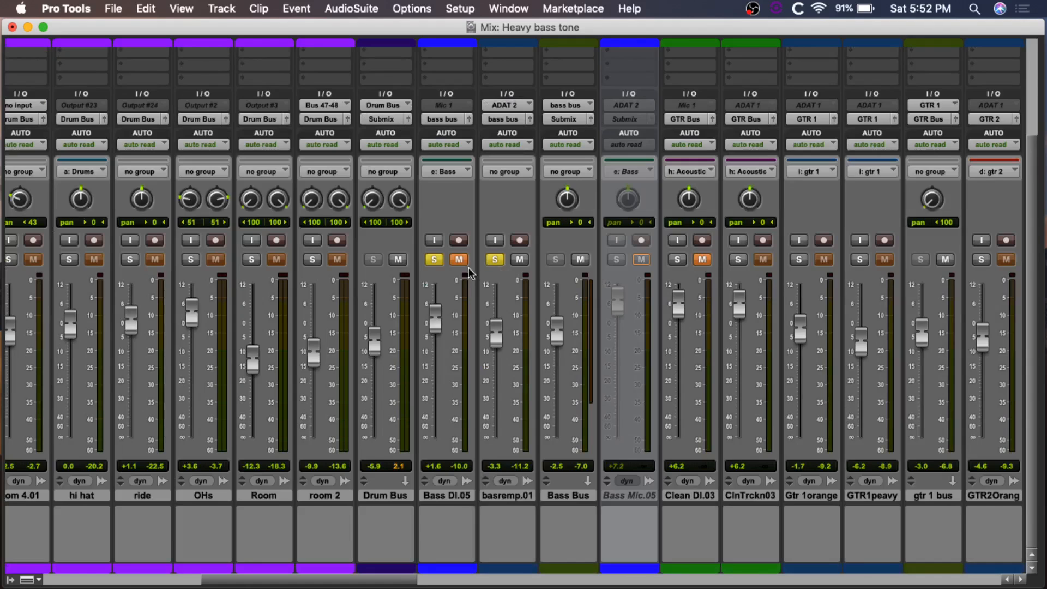
pyautogui.click(458, 260)
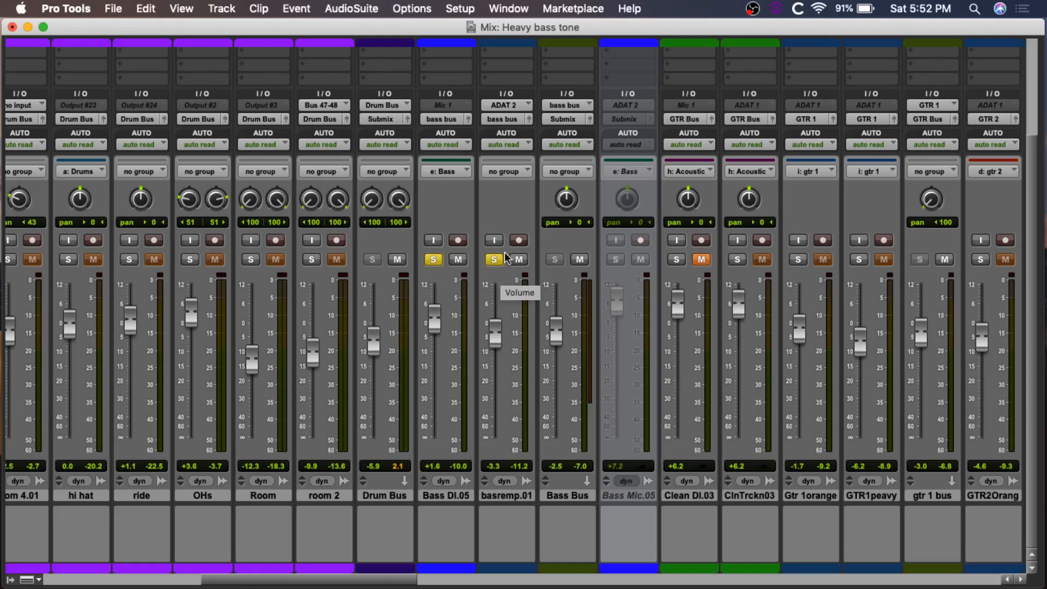
# Open the EQ3 7-Band on Bass DI.05, switch off its LF band and take the EQ out of bypass
pyautogui.scroll(5, 503, 253)
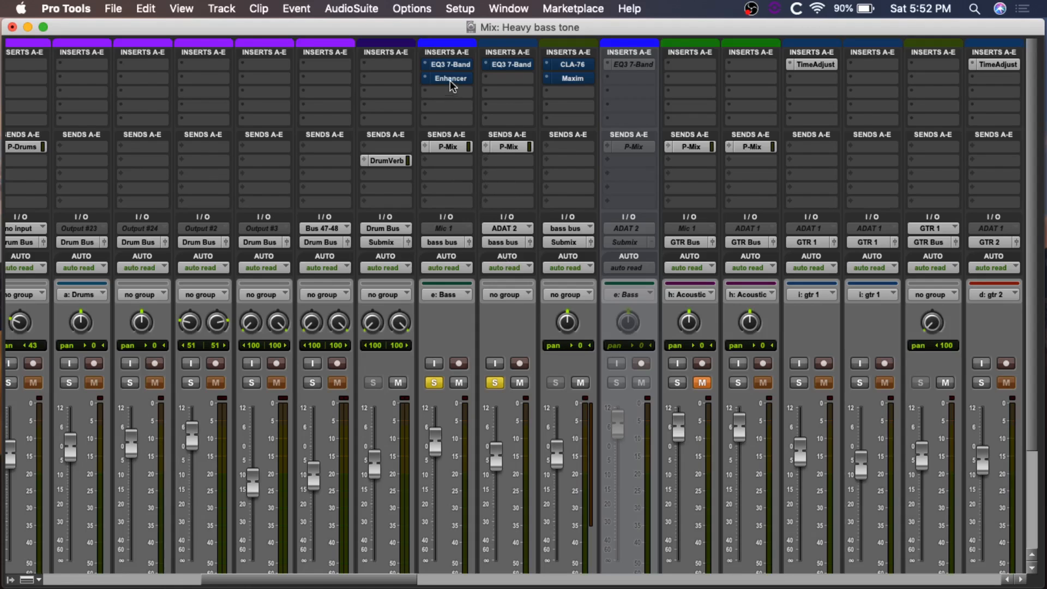
pyautogui.click(457, 64)
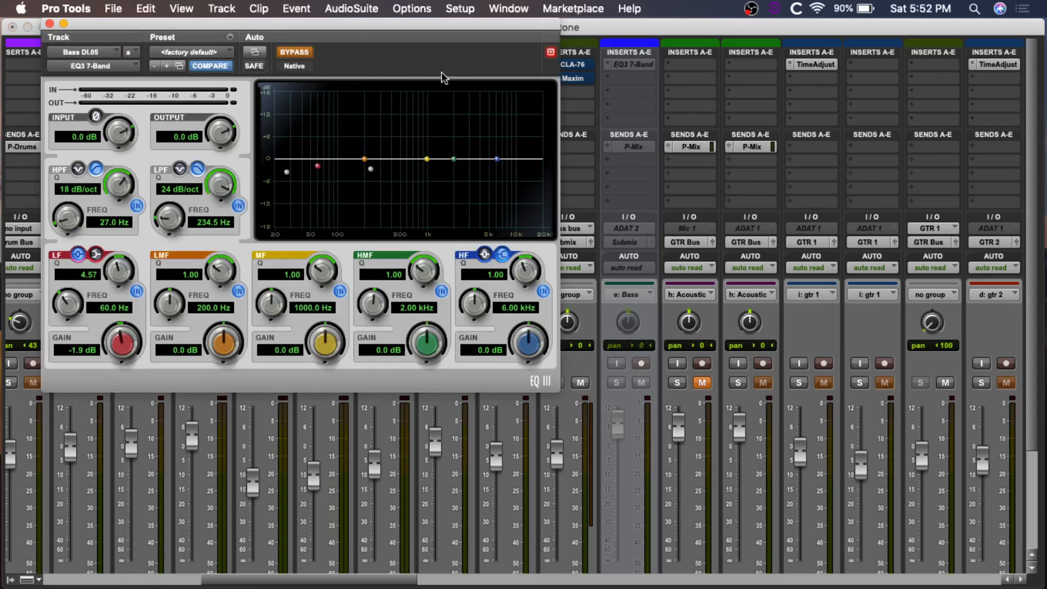
pyautogui.click(136, 291)
pyautogui.click(297, 53)
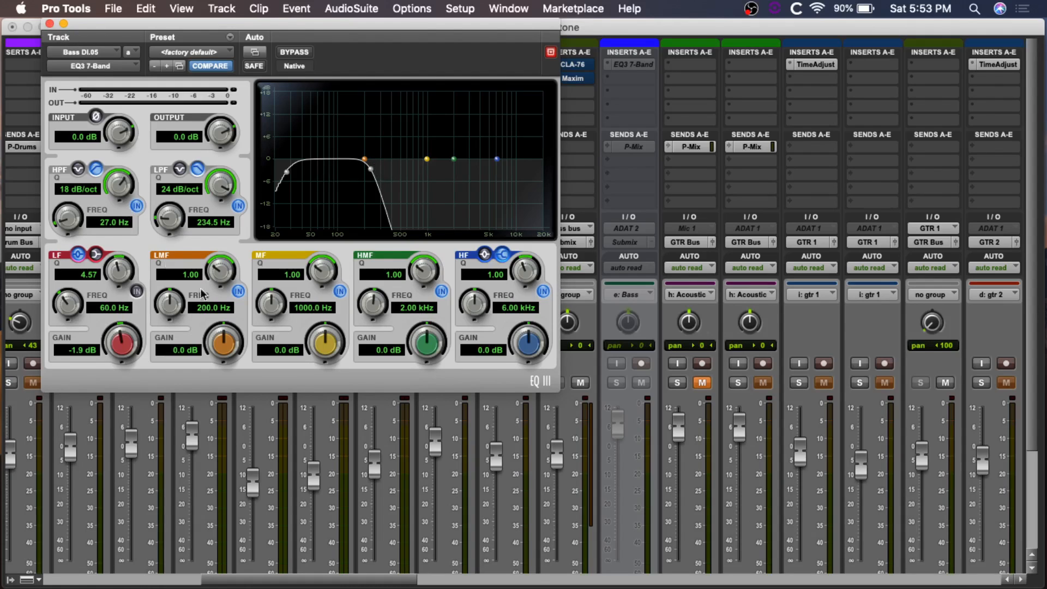
pyautogui.click(137, 292)
pyautogui.click(138, 292)
# Mute basremp.01 and compare Bass DI.05 during playback with its EQ bypassed and active
pyautogui.moveTo(501, 26); pyautogui.dragTo(1002, 69)
pyautogui.click(519, 382)
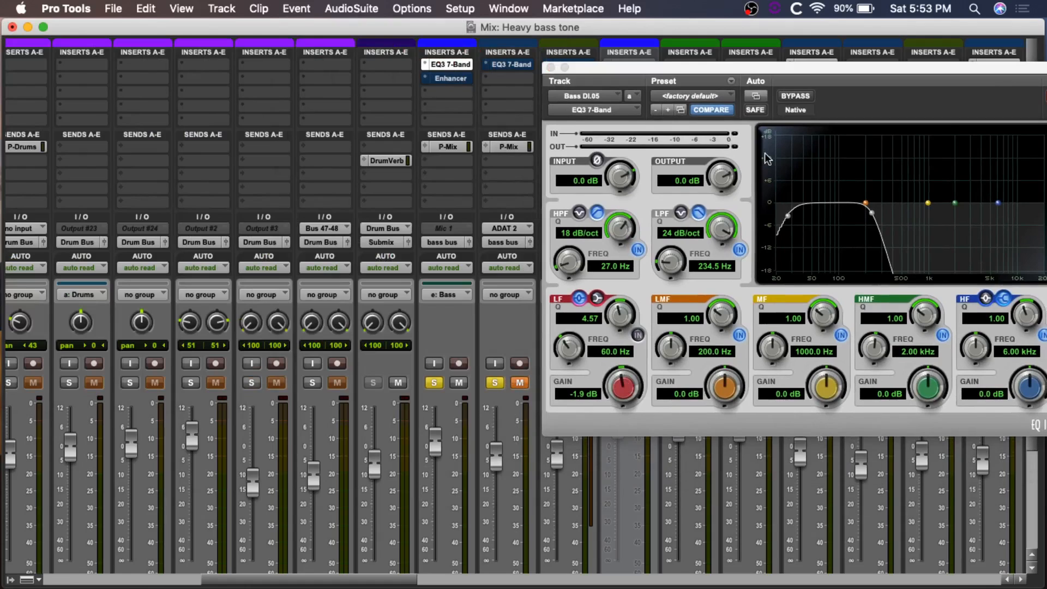
pyautogui.click(794, 95)
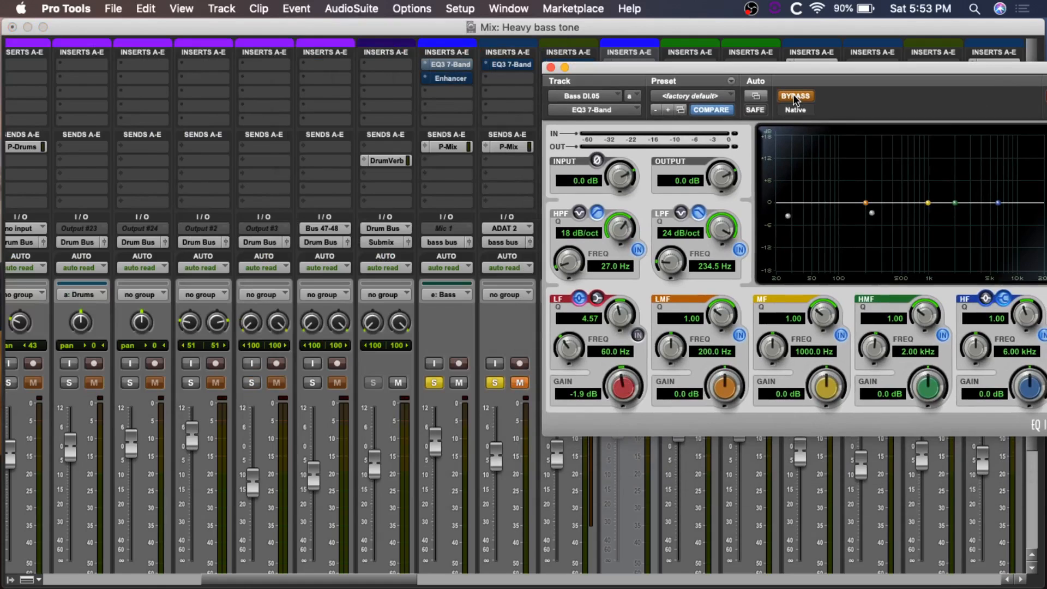
pyautogui.moveTo(852, 71); pyautogui.dragTo(814, 69)
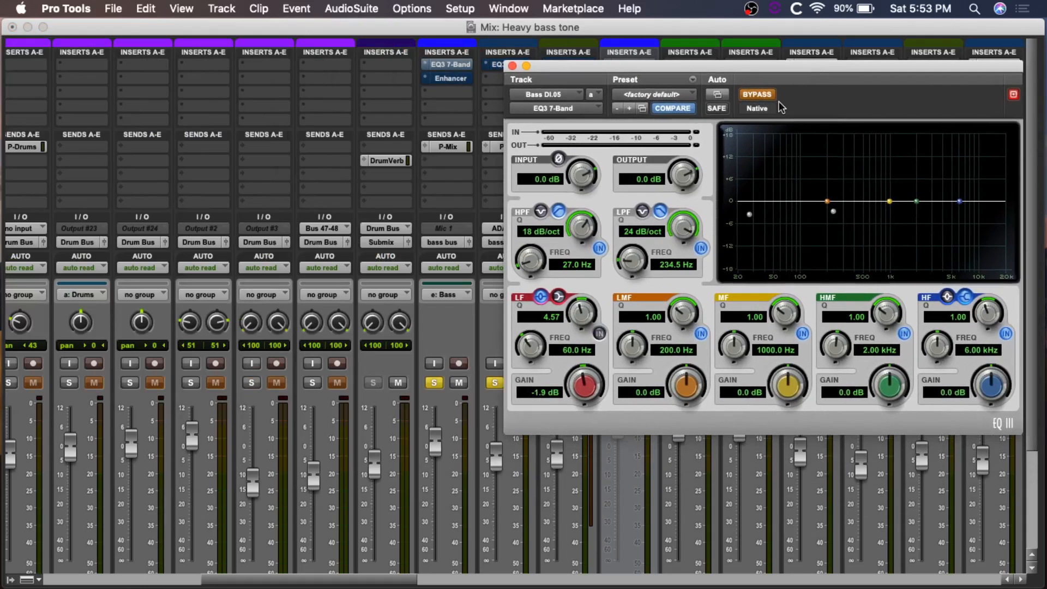
pyautogui.press('space')
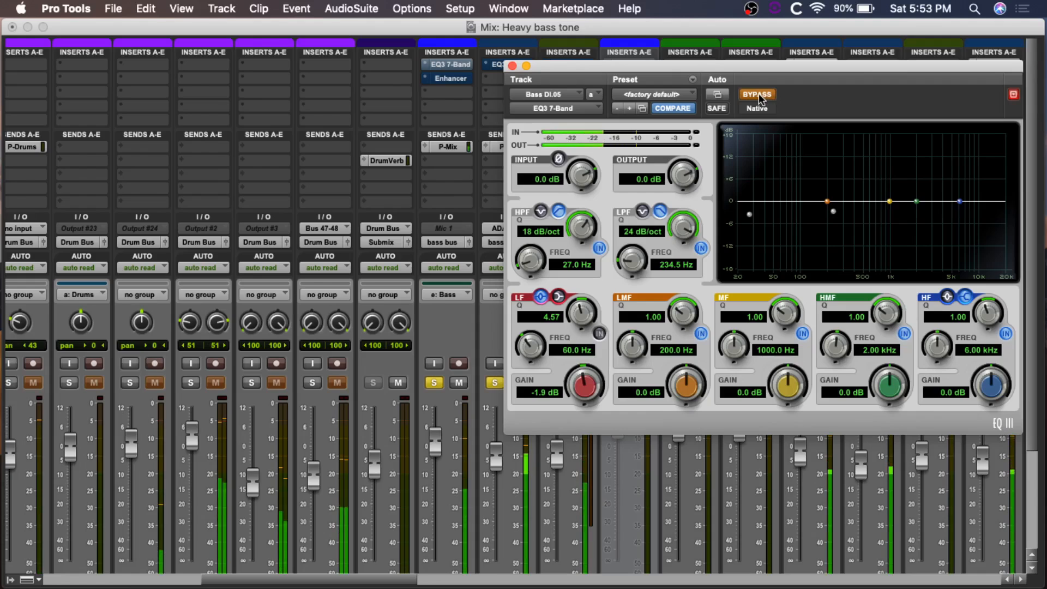
pyautogui.click(758, 94)
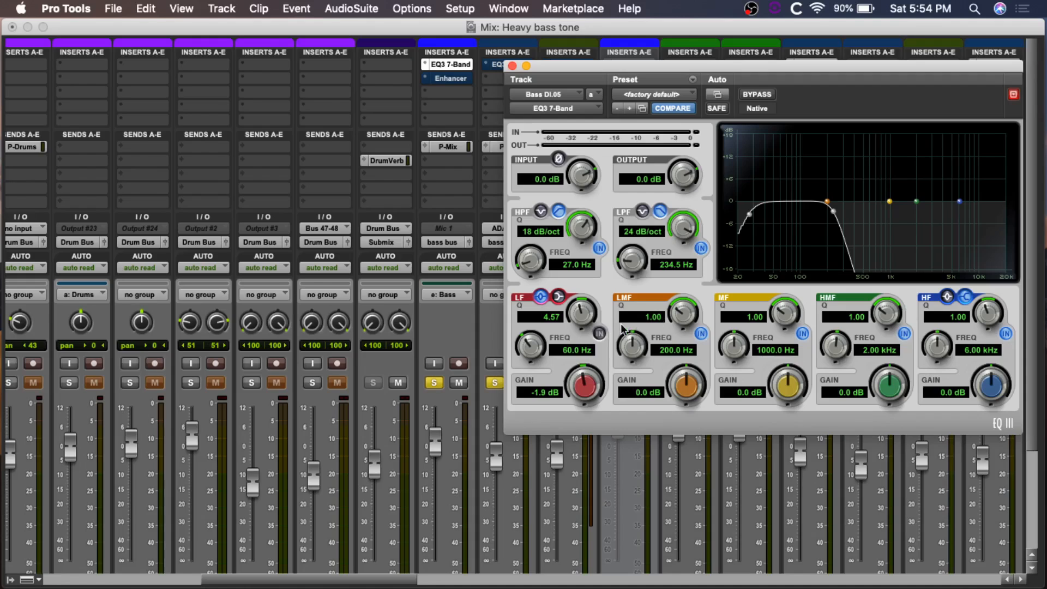
# Play the session and switch on the LF band of the Bass DI.05 EQ to hear its 60 Hz cut
pyautogui.press('space')
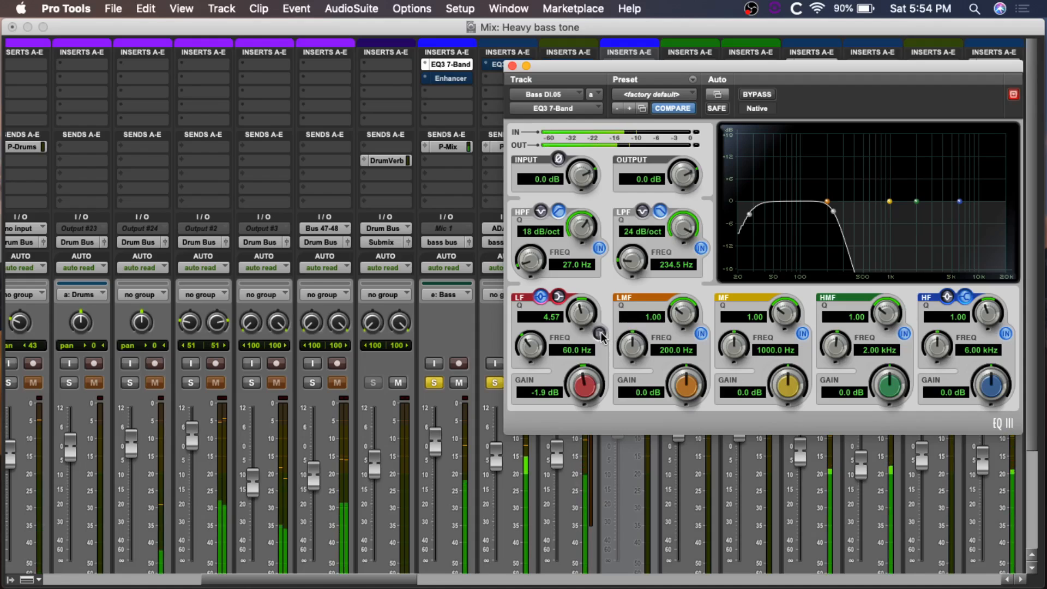
pyautogui.click(600, 333)
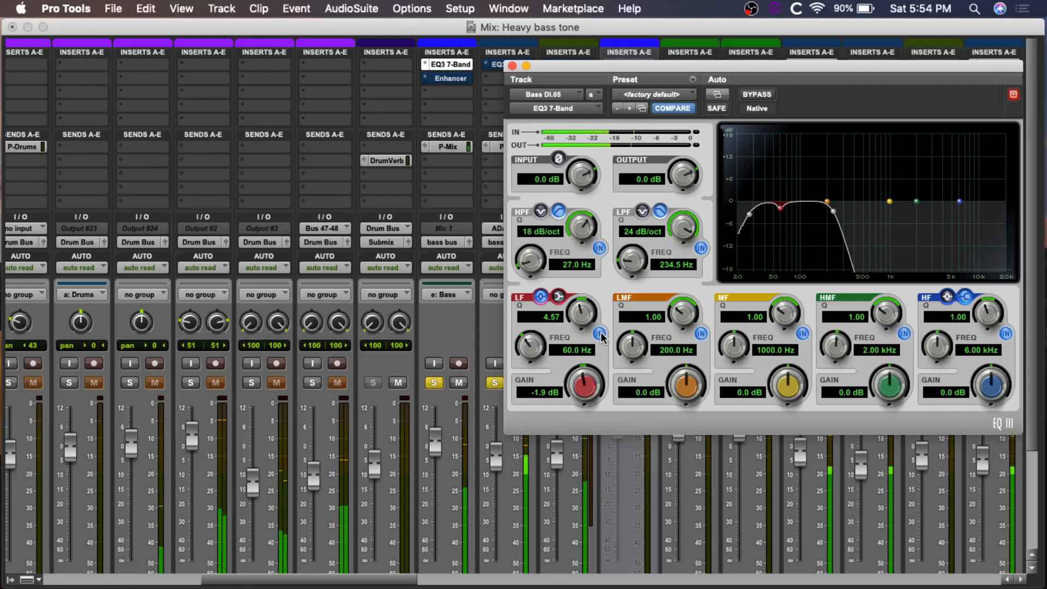
# Compare Bass DI.05 with the EQ's 60 Hz LF band off and on during playback, and close the EQ
pyautogui.click(600, 333)
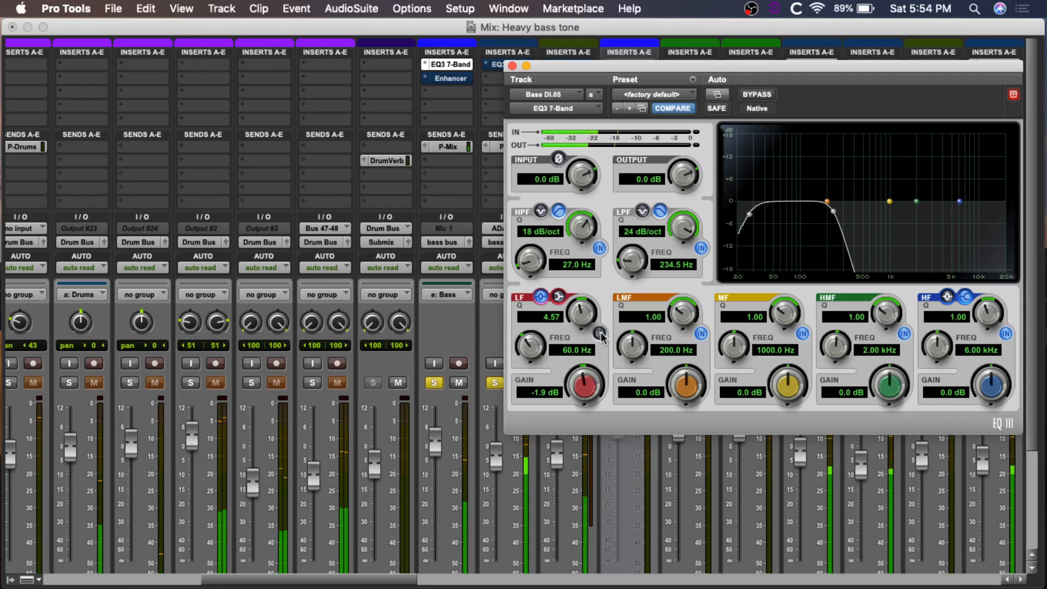
pyautogui.click(600, 334)
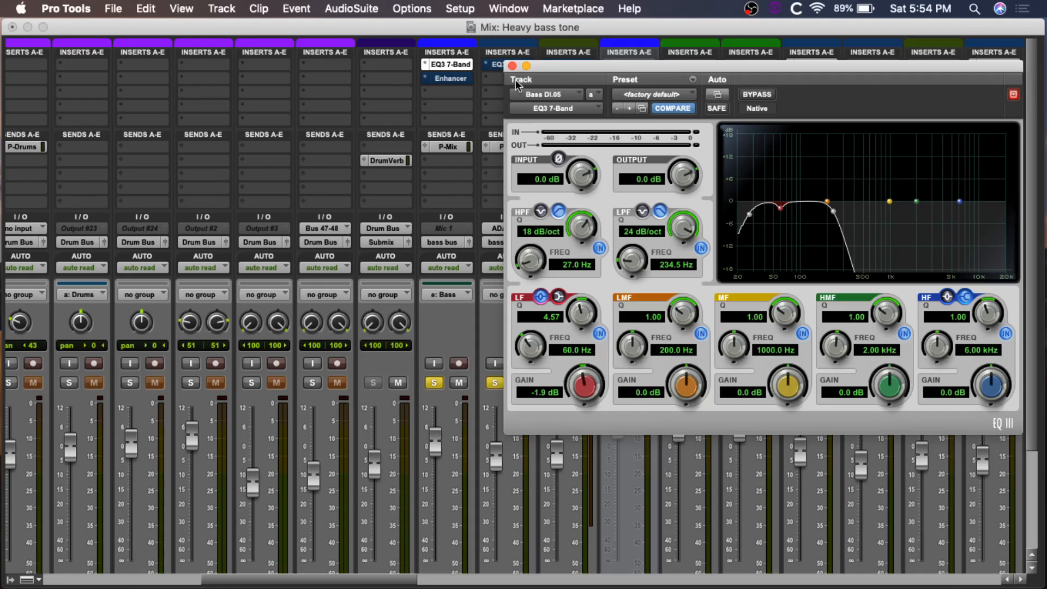
pyautogui.click(512, 65)
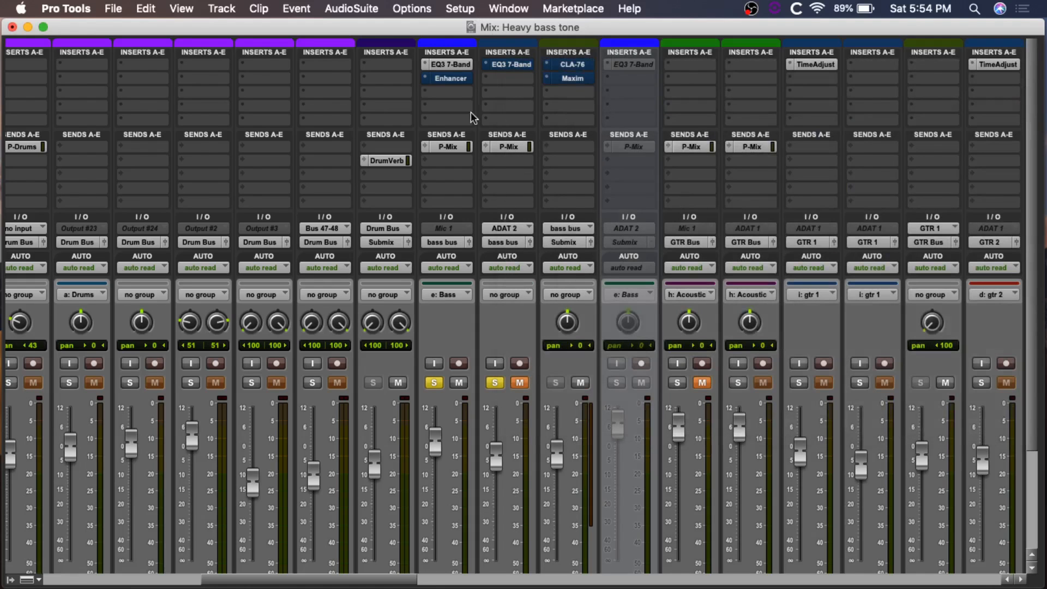
# Unmute basremp.01, open its EQ3 7-Band and take the EQ out of bypass
pyautogui.click(517, 384)
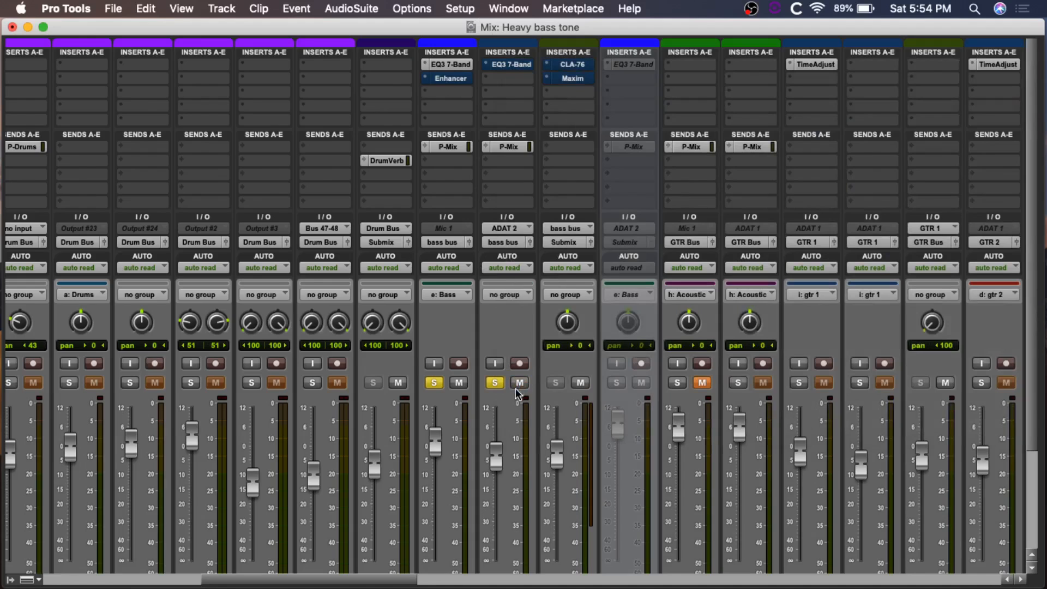
pyautogui.click(512, 65)
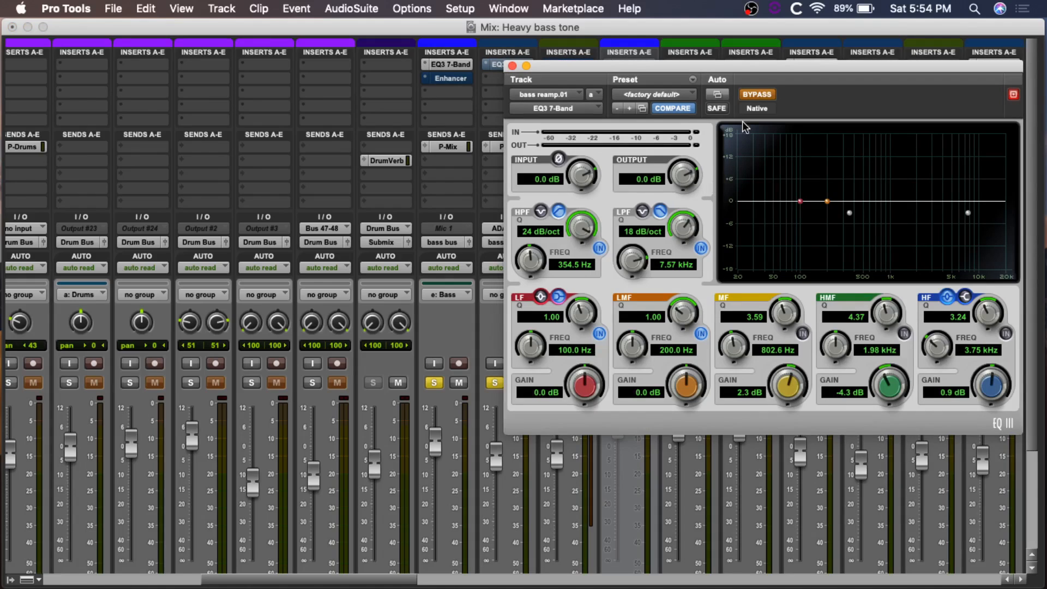
pyautogui.click(760, 96)
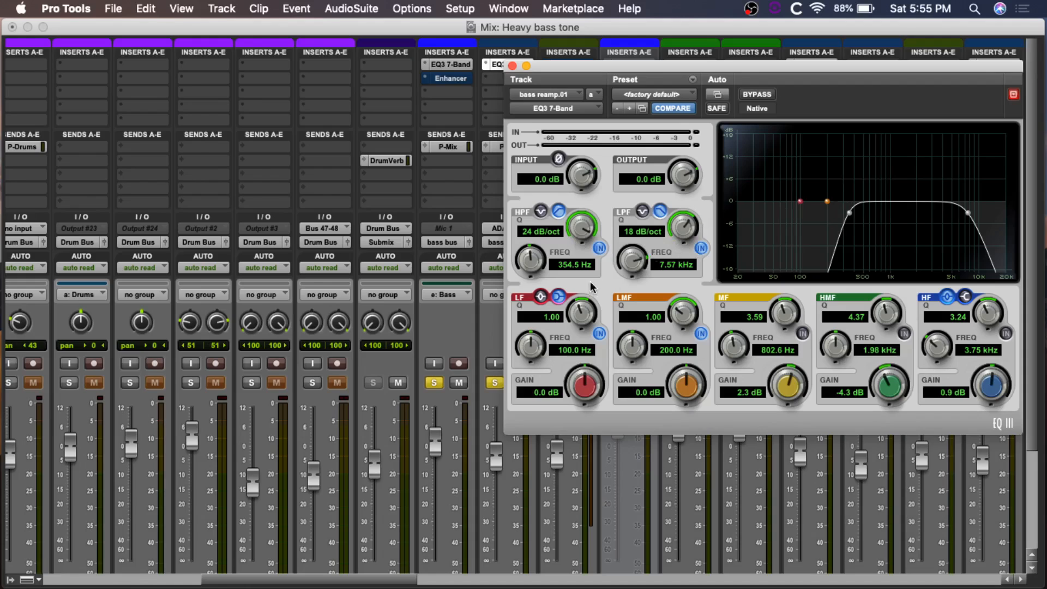
# Mute Bass DI.05 and compare basremp.01 during playback with its EQ bypassed and active
pyautogui.click(461, 385)
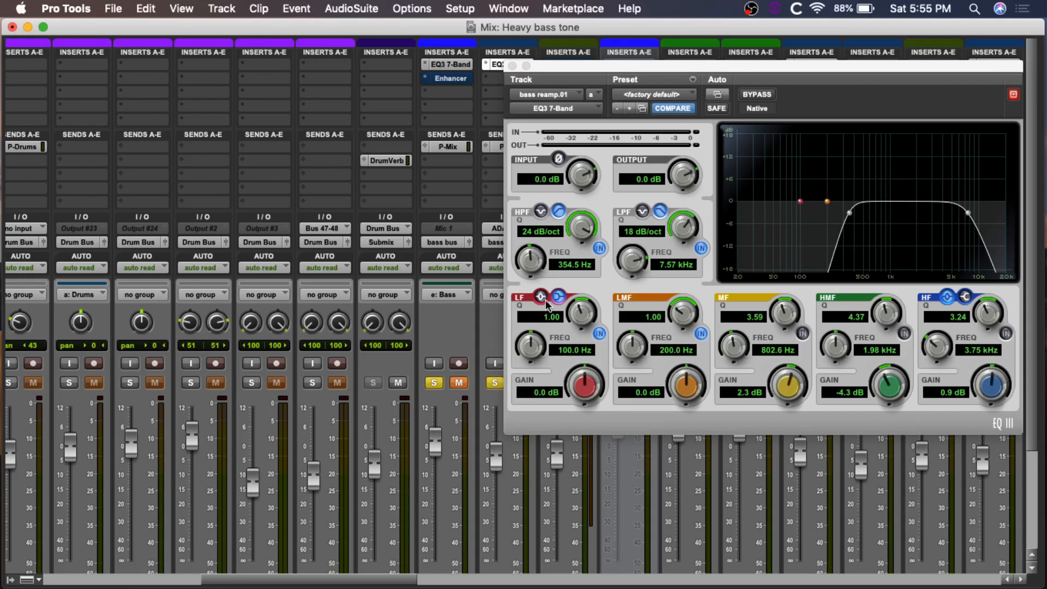
pyautogui.click(756, 95)
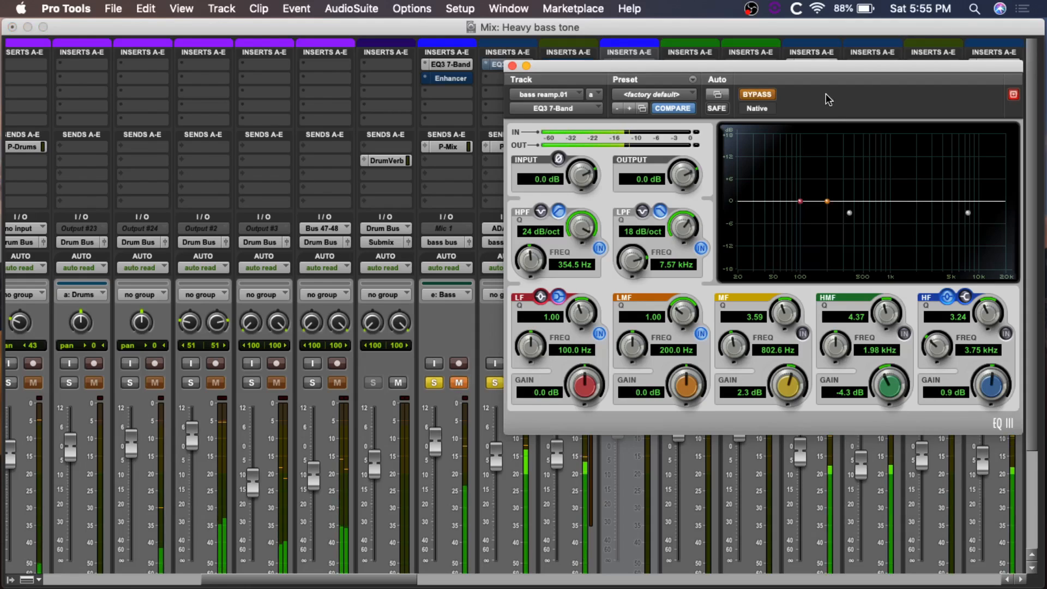
pyautogui.click(761, 95)
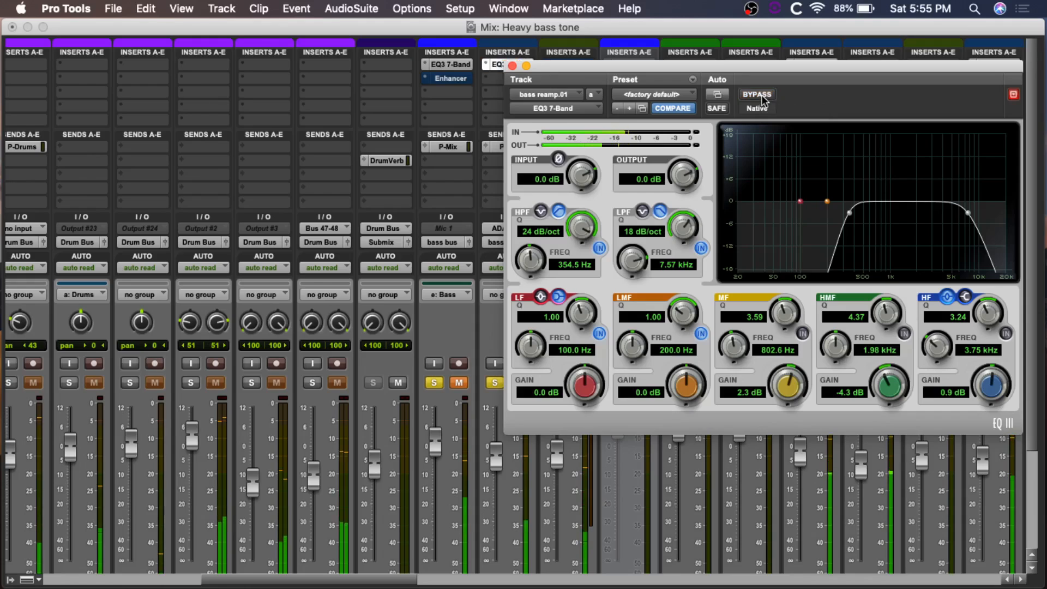
pyautogui.click(761, 95)
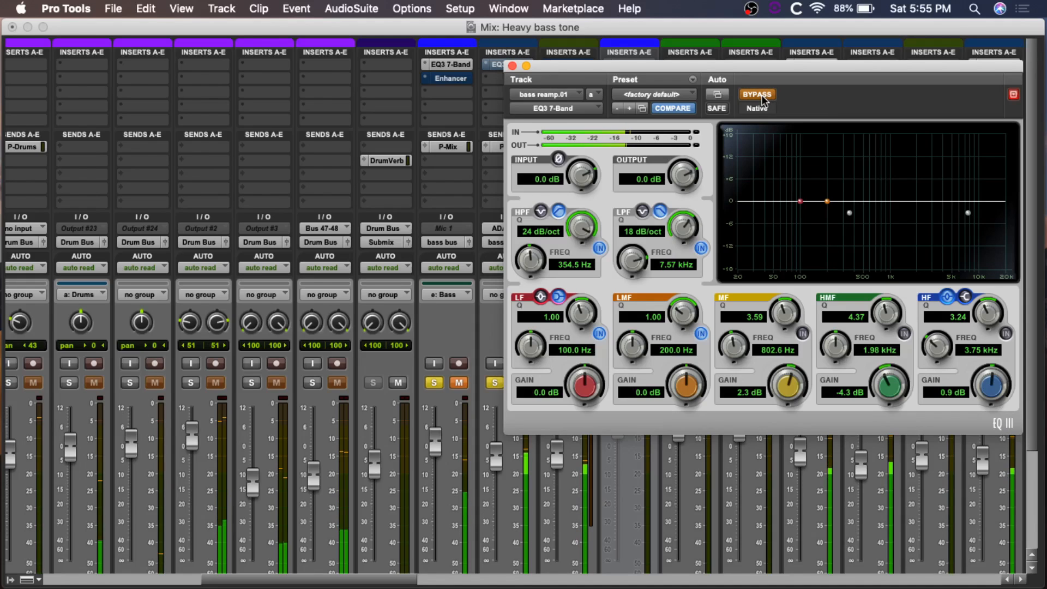
pyautogui.click(761, 95)
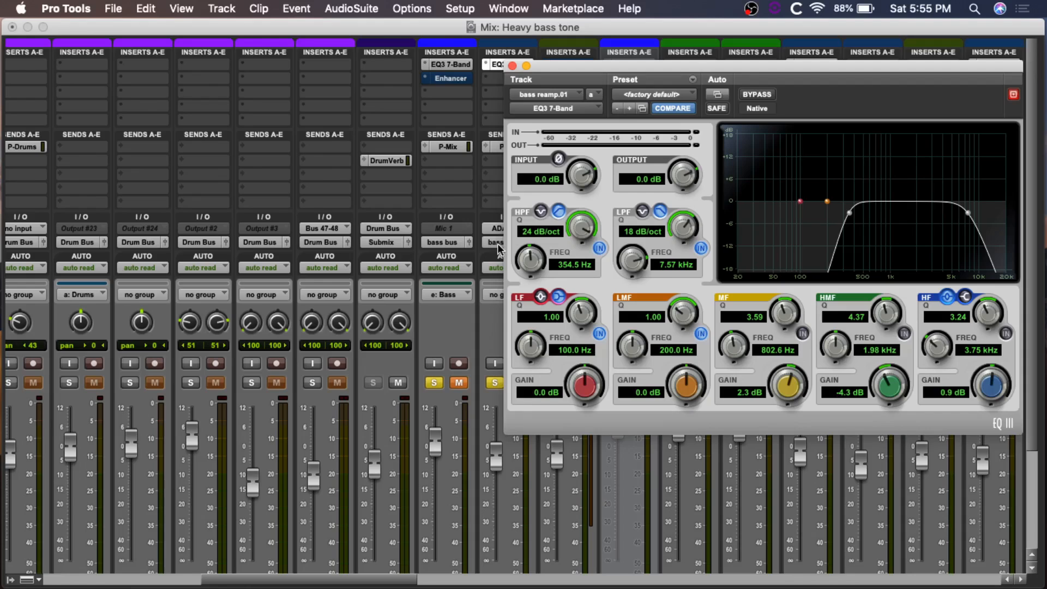
# Show the Bass DI.05 and basremp.01 EQs side by side to compare their filter curves
pyautogui.moveTo(590, 61); pyautogui.dragTo(649, 75)
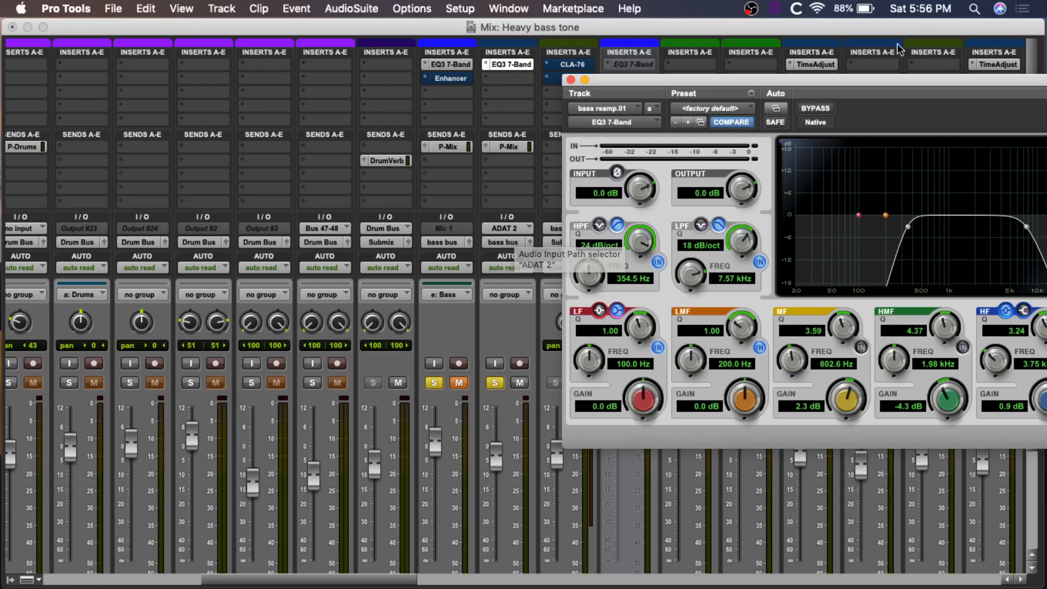
pyautogui.moveTo(885, 81); pyautogui.dragTo(838, 83)
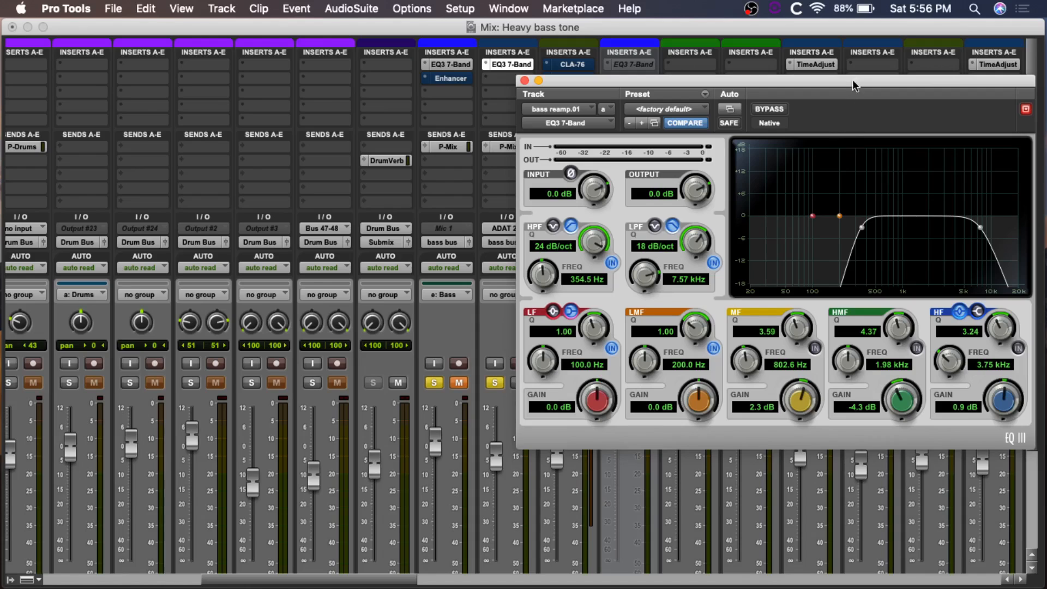
pyautogui.moveTo(854, 82); pyautogui.dragTo(871, 81)
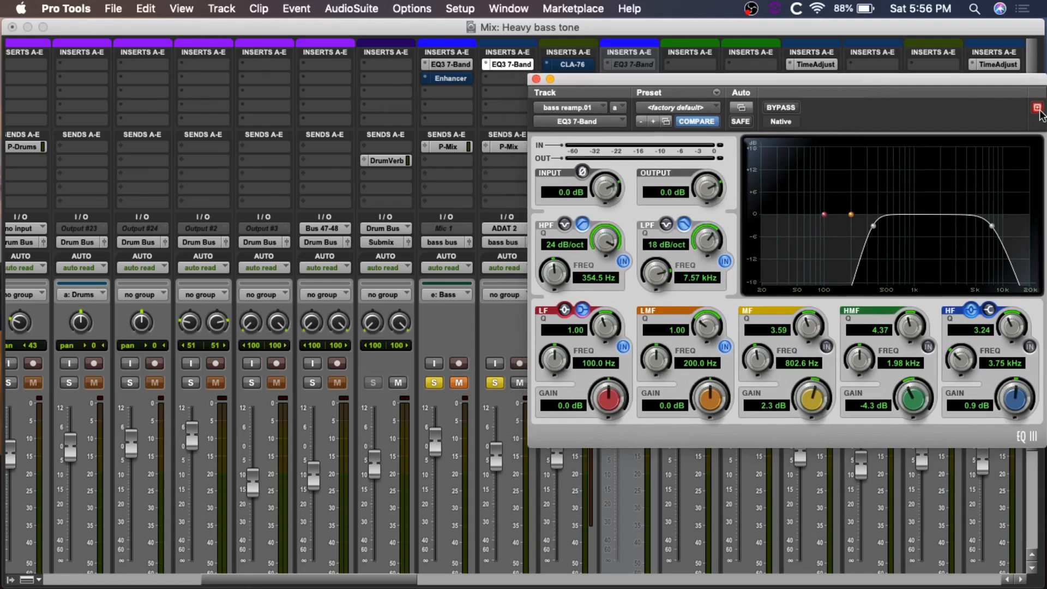
pyautogui.click(455, 63)
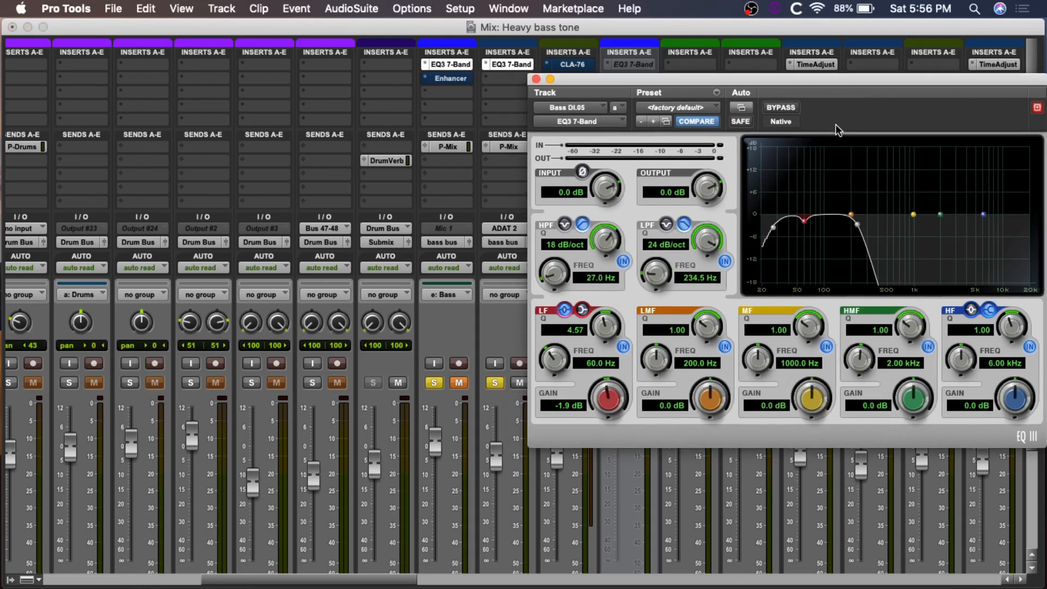
pyautogui.moveTo(860, 90); pyautogui.dragTo(361, 86)
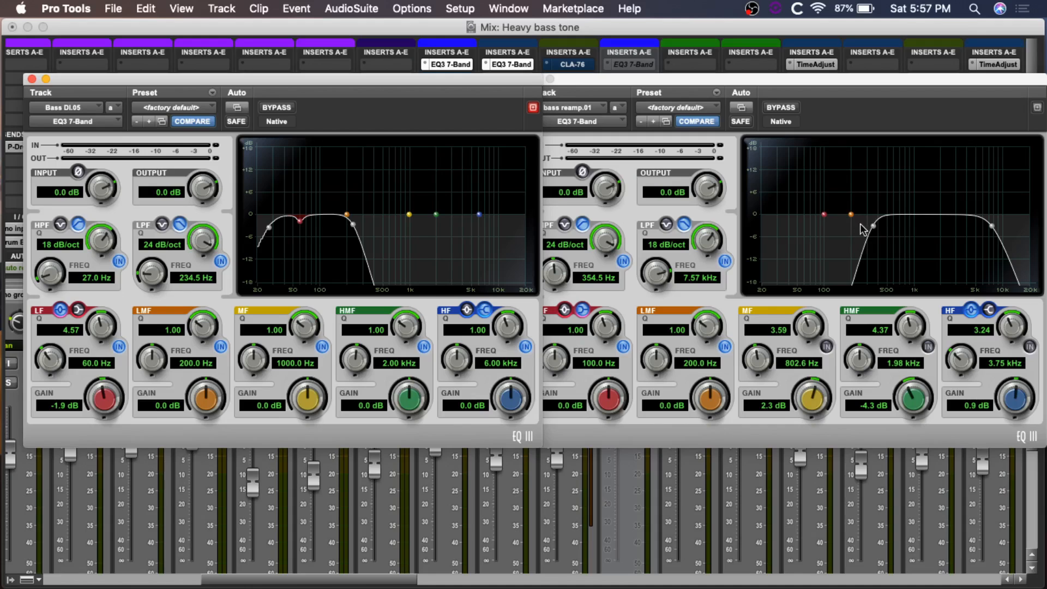
# Close both EQ windows and unmute Bass DI.05
pyautogui.click(32, 79)
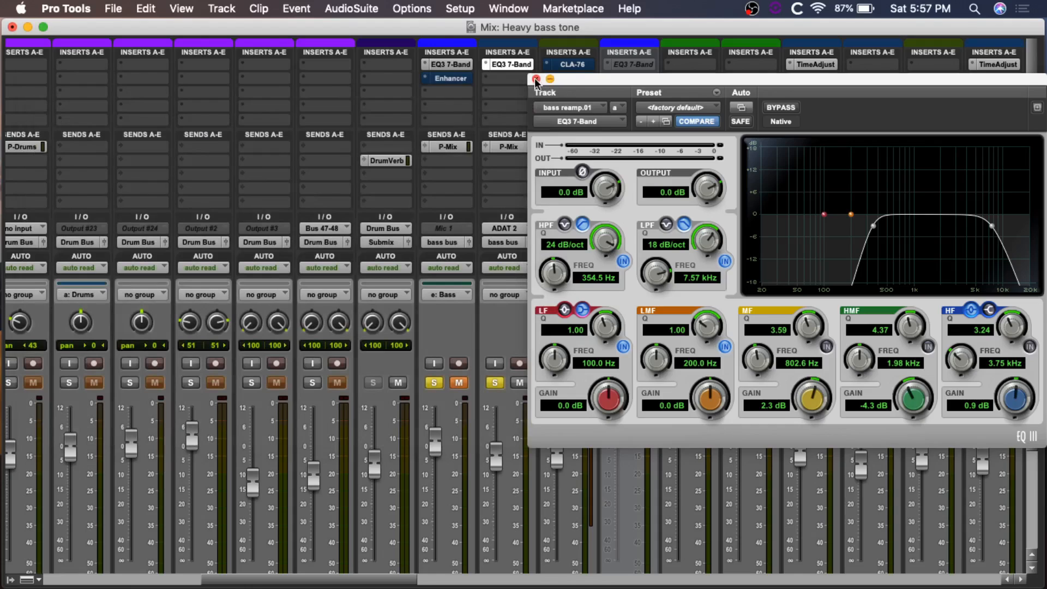
pyautogui.click(536, 80)
pyautogui.click(460, 383)
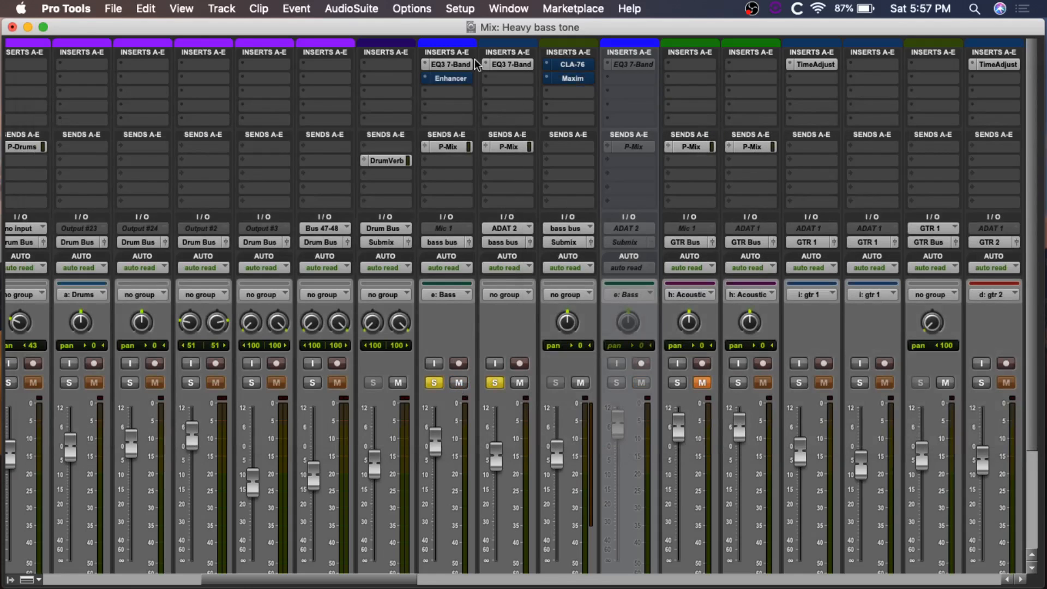
# Compare Bass DI.05 and basremp.01 together during playback with both EQs bypassed and active
pyautogui.keyDown('super'); pyautogui.click(452, 65); pyautogui.keyUp('super')
pyautogui.keyDown('super'); pyautogui.click(522, 63); pyautogui.keyUp('super')
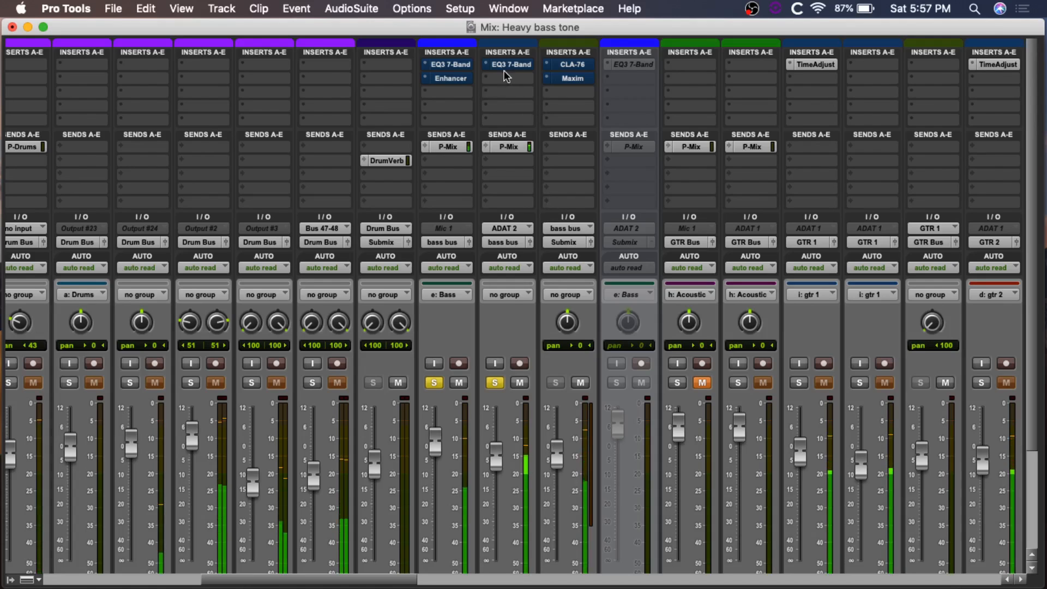
pyautogui.keyDown('super'); pyautogui.click(453, 63); pyautogui.keyUp('super')
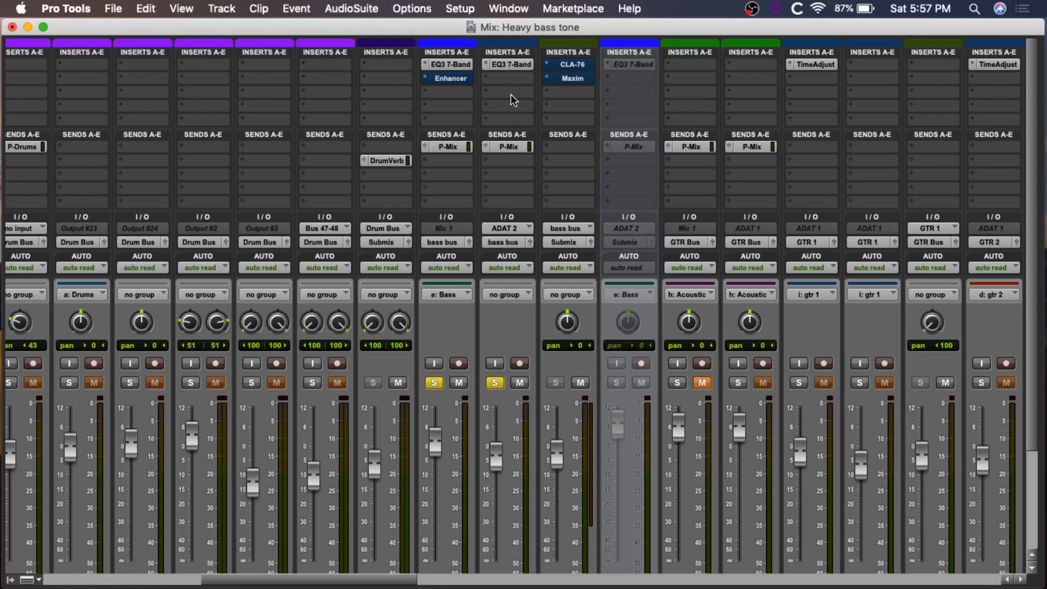
pyautogui.scroll(-5, 511, 90)
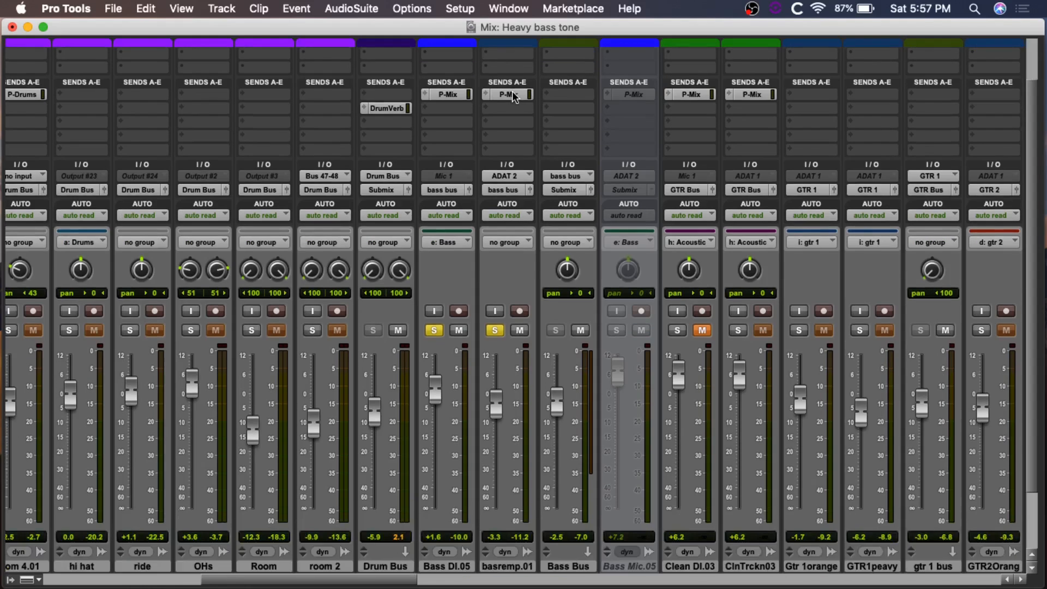
pyautogui.scroll(5, 500, 60)
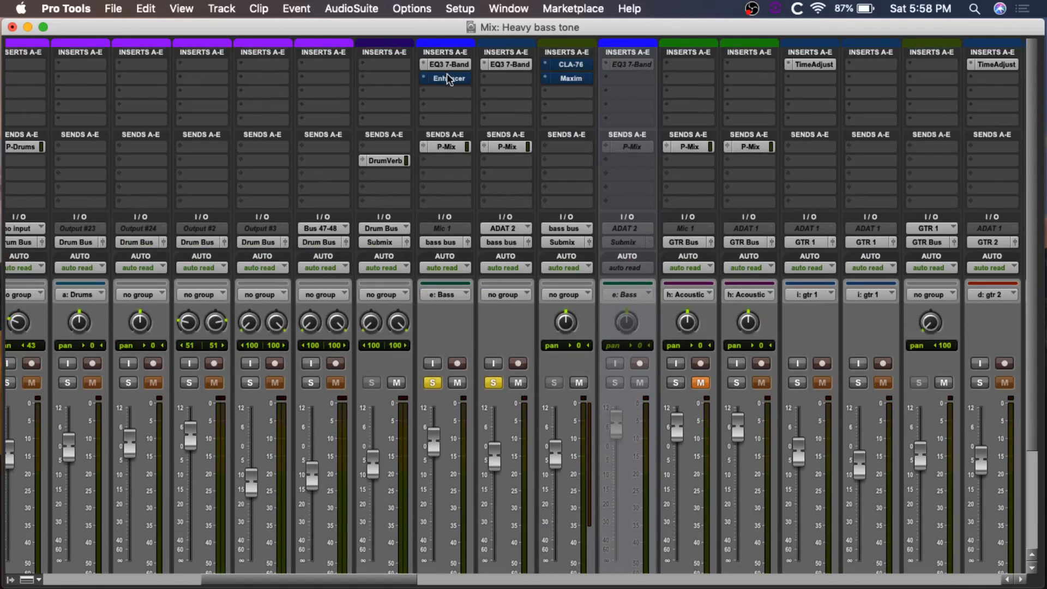
pyautogui.scroll(-5, 450, 87)
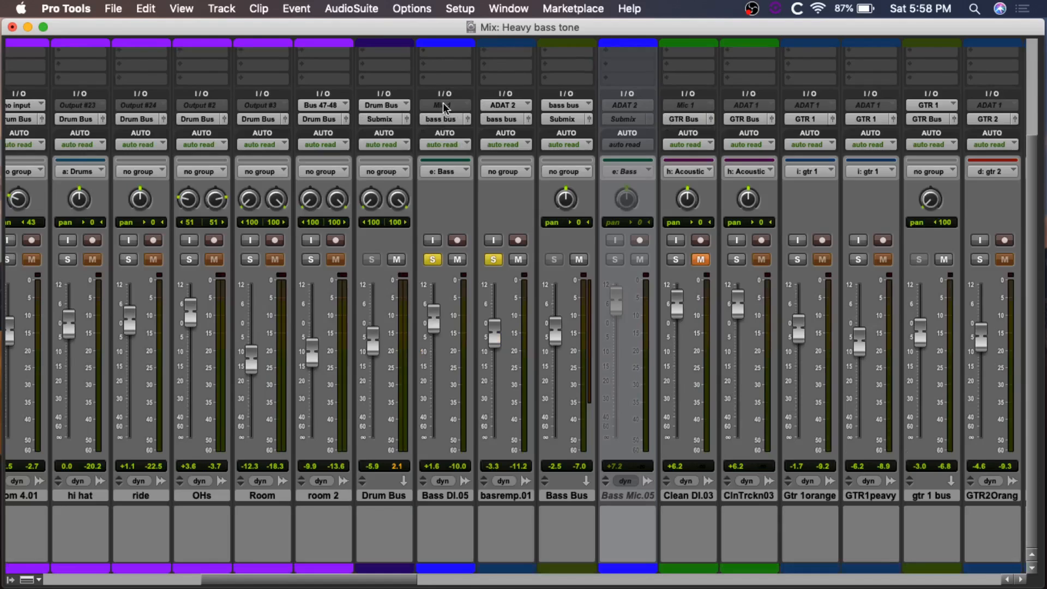
pyautogui.scroll(5, 445, 109)
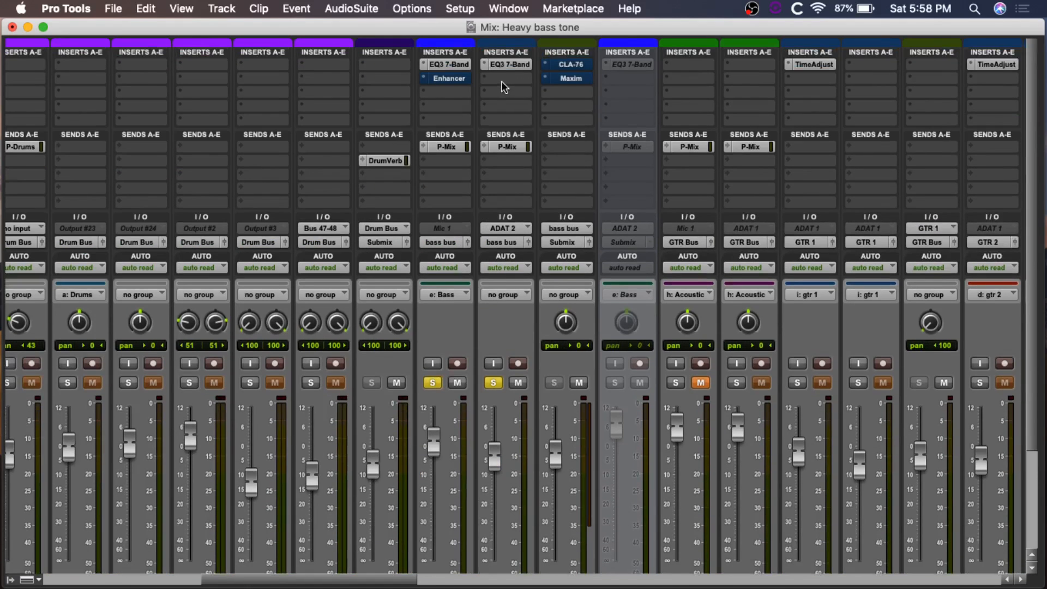
# Open the Enhancer on Bass DI.05, compare it bypassed and active during playback, and leave it active with its window closed
pyautogui.click(447, 78)
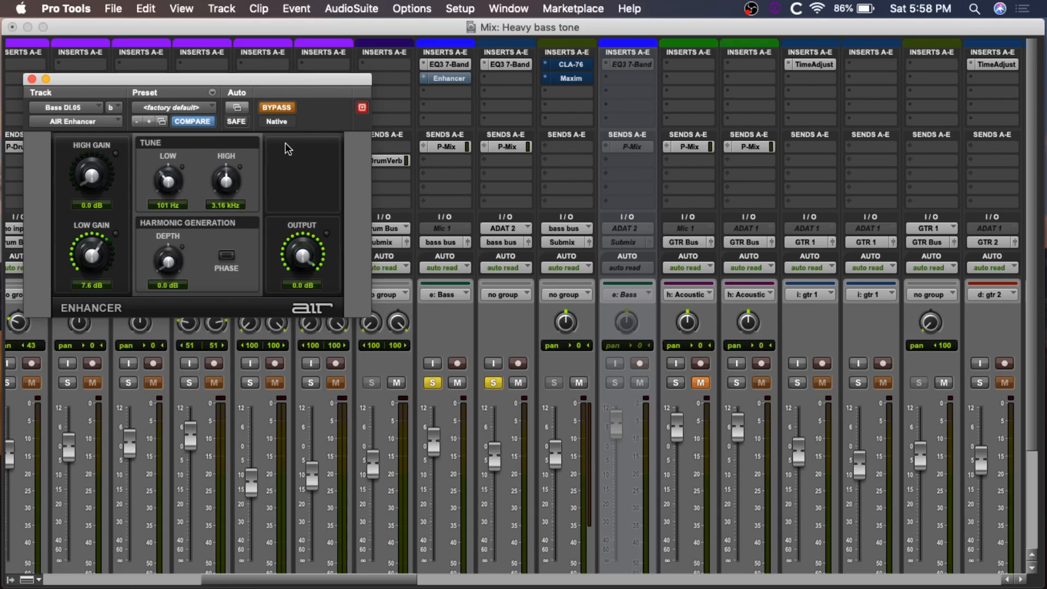
pyautogui.press('space')
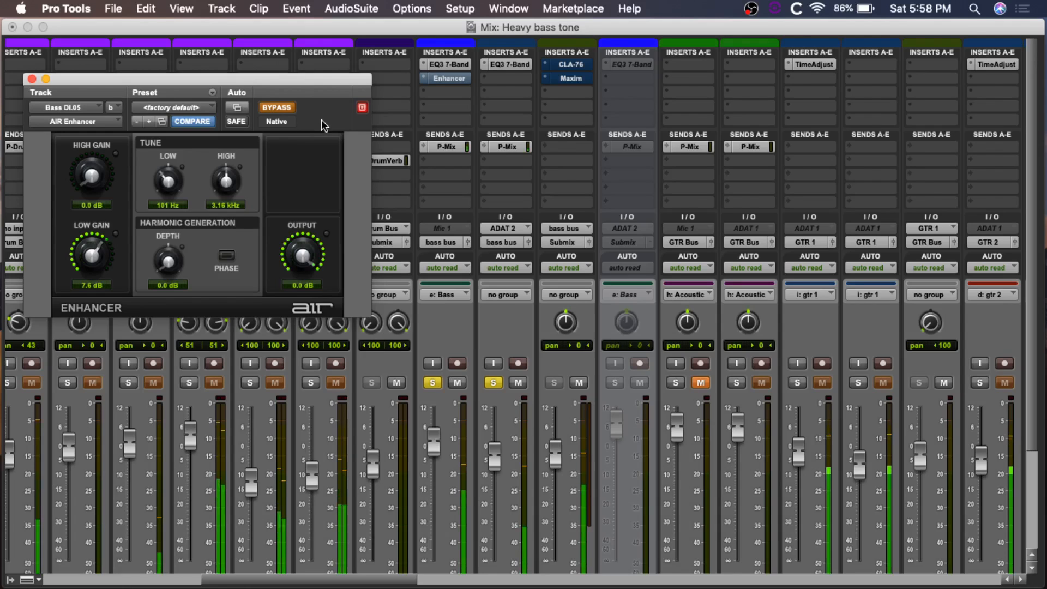
pyautogui.click(275, 108)
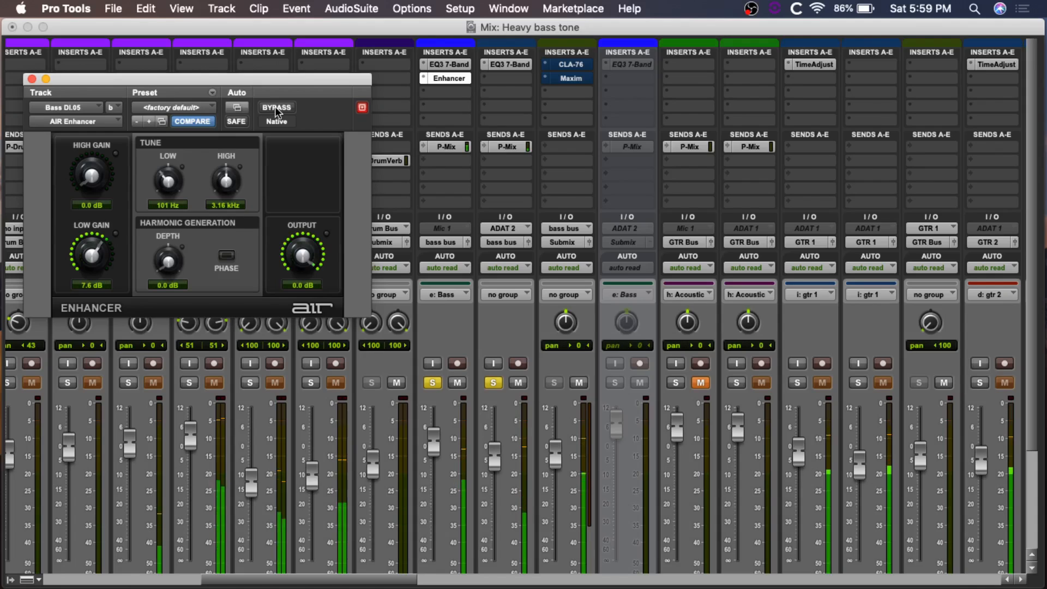
pyautogui.click(276, 108)
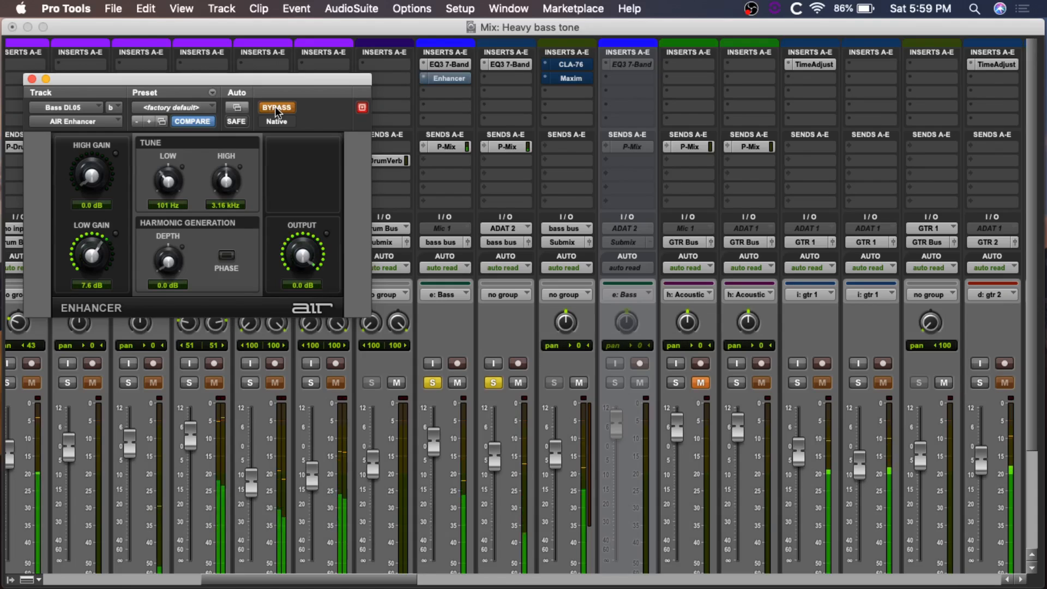
pyautogui.click(275, 107)
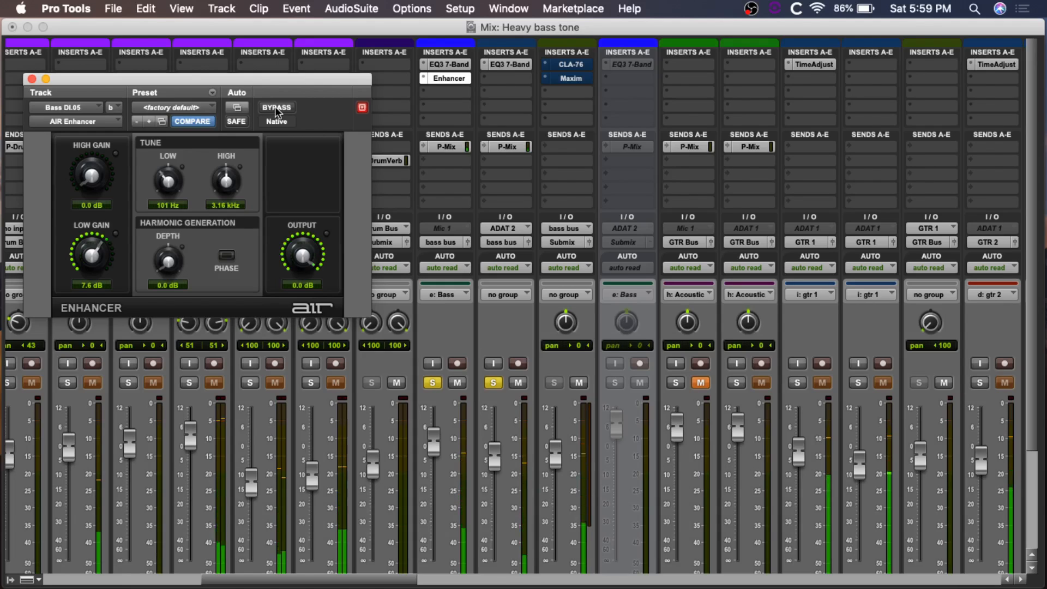
pyautogui.click(276, 108)
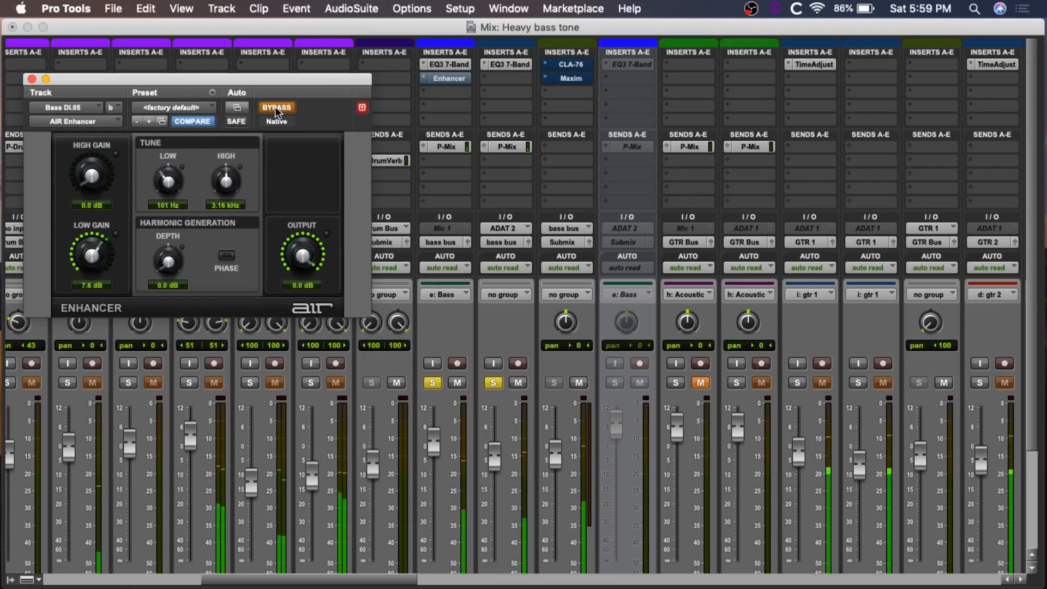
pyautogui.click(275, 108)
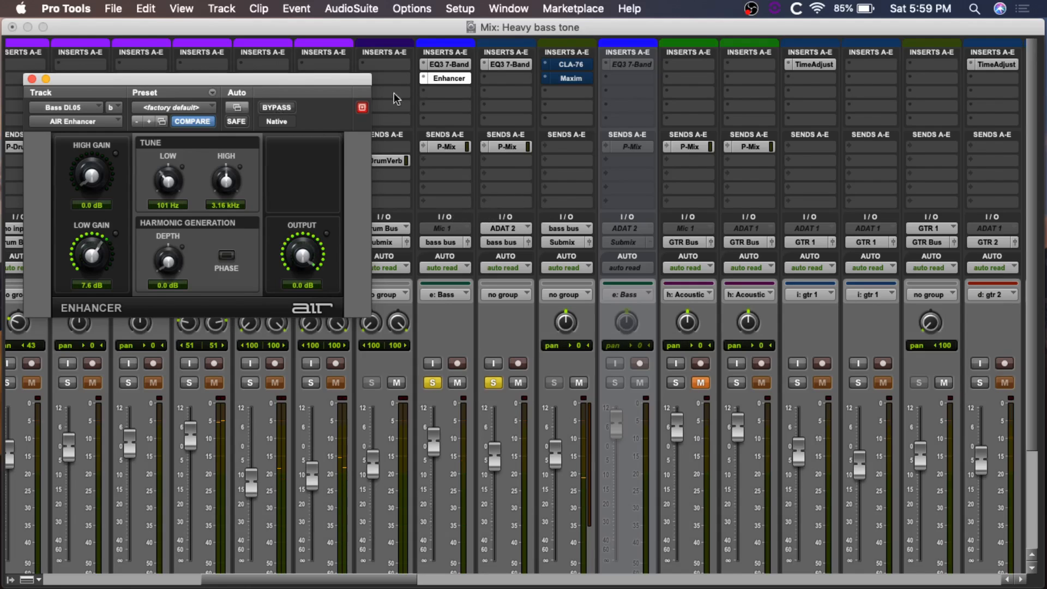
pyautogui.click(32, 79)
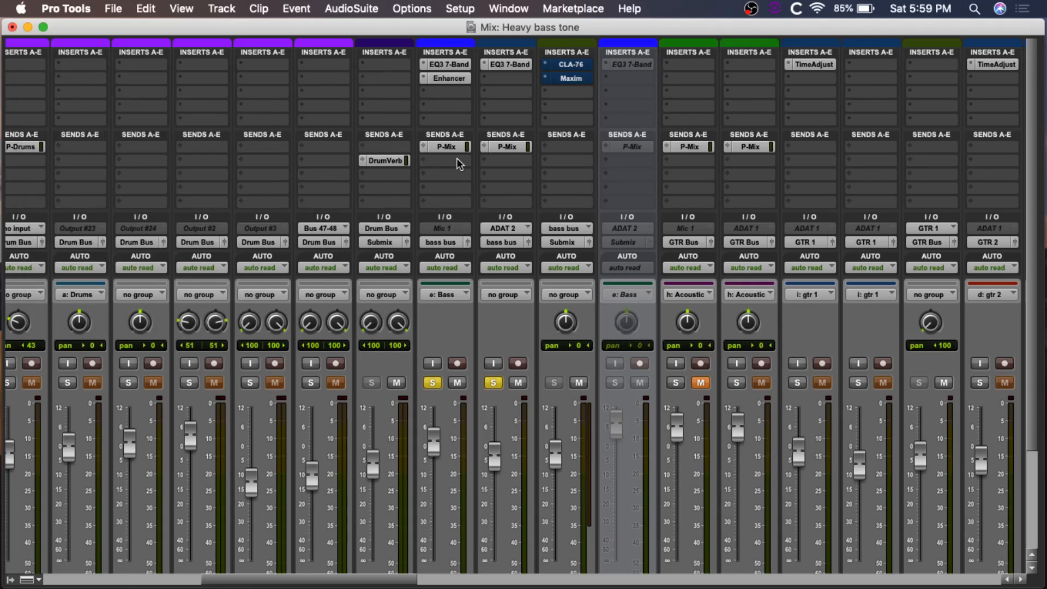
# Review the Enhancer settings on Bass DI.05, close the plug-in and look at the Bass Bus channel
pyautogui.scroll(-5, 457, 158)
pyautogui.scroll(5, 459, 180)
pyautogui.click(446, 77)
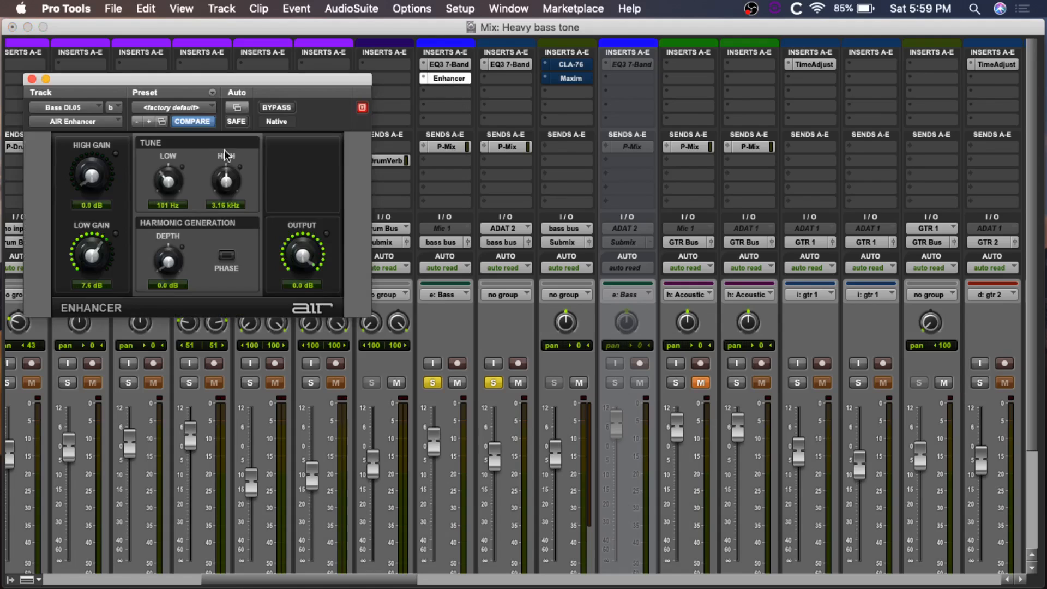
pyautogui.click(31, 79)
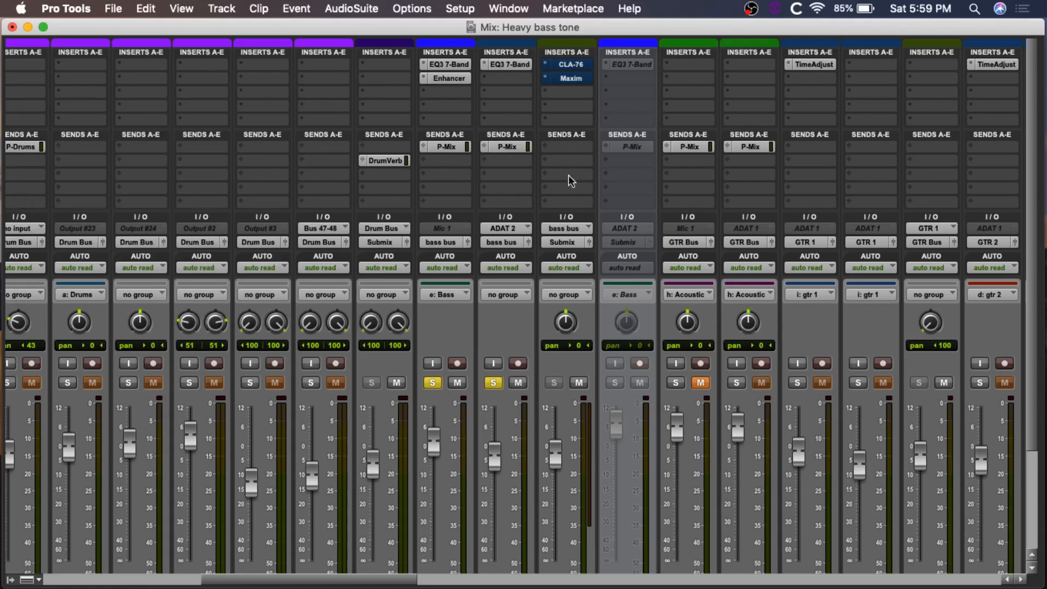
pyautogui.scroll(-5, 568, 175)
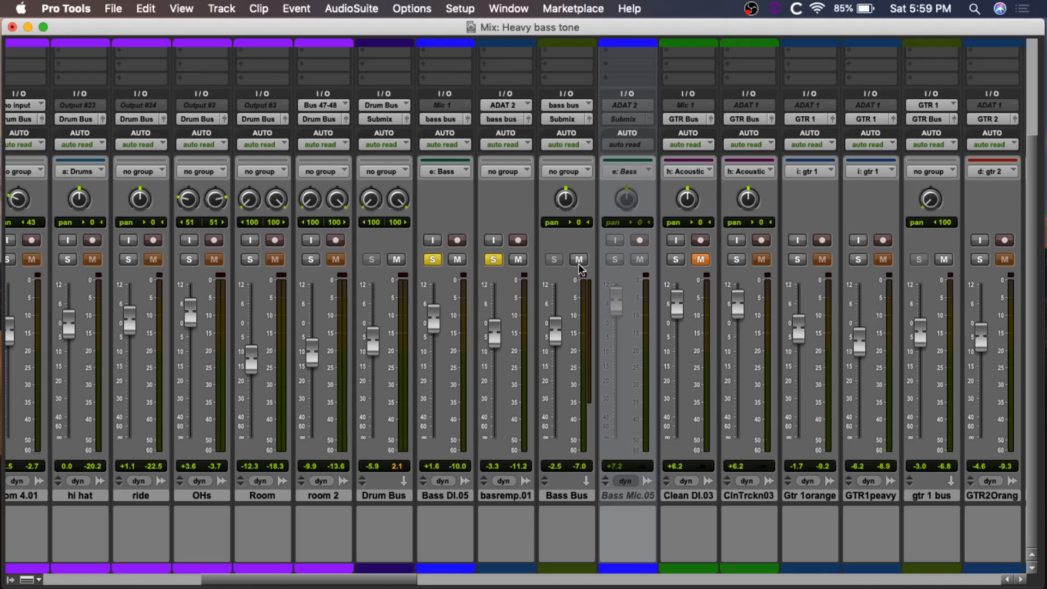
# Open the CLA-76 on the Bass Bus, compare it bypassed and active during playback, and leave it active with its window closed
pyautogui.scroll(5, 575, 231)
pyautogui.scroll(-5, 566, 212)
pyautogui.scroll(5, 561, 196)
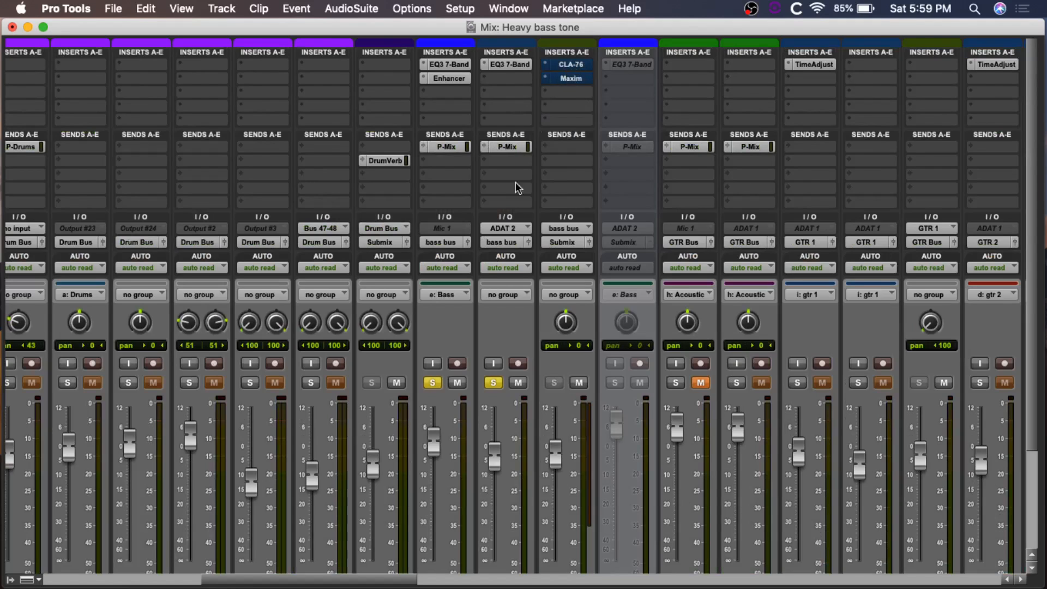
pyautogui.click(568, 64)
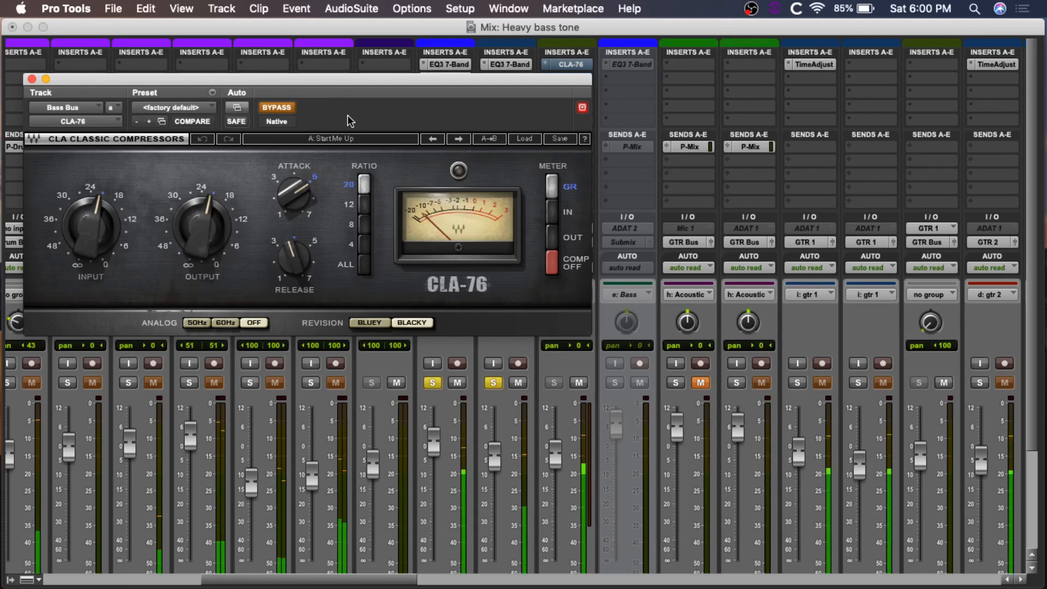
pyautogui.click(275, 109)
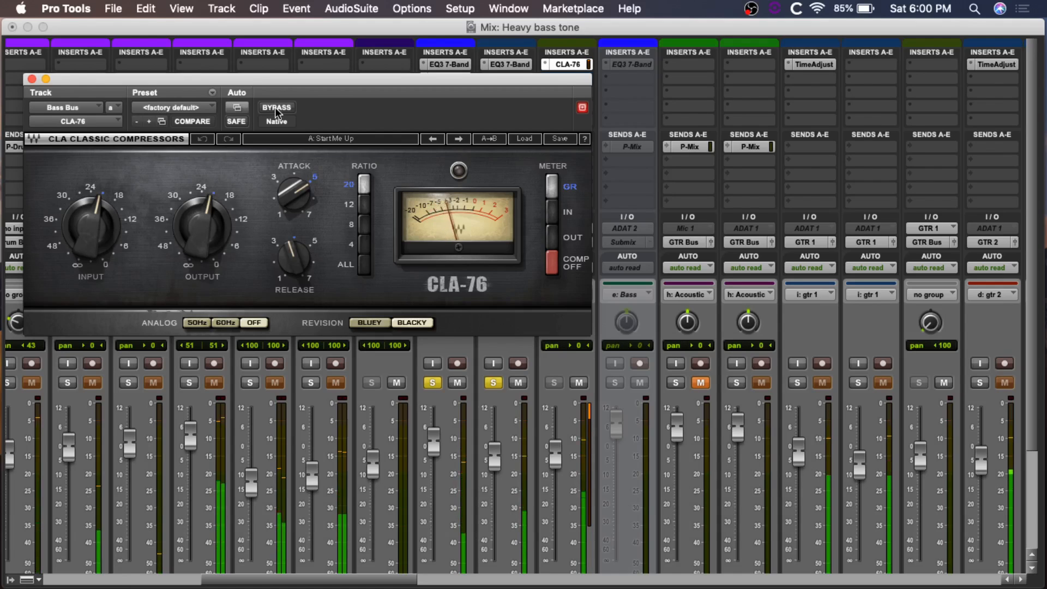
pyautogui.click(275, 107)
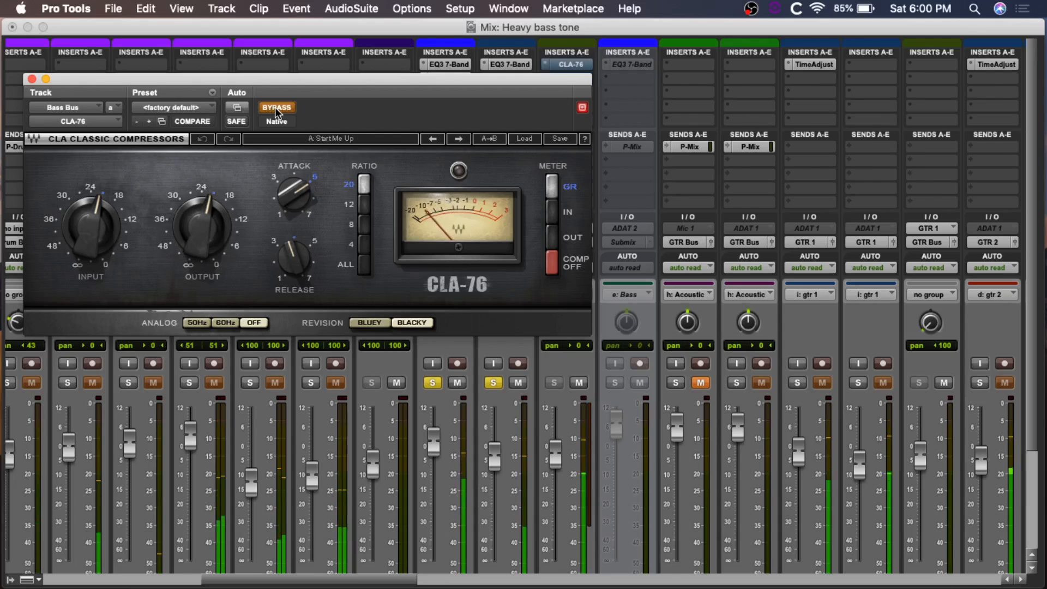
pyautogui.click(275, 107)
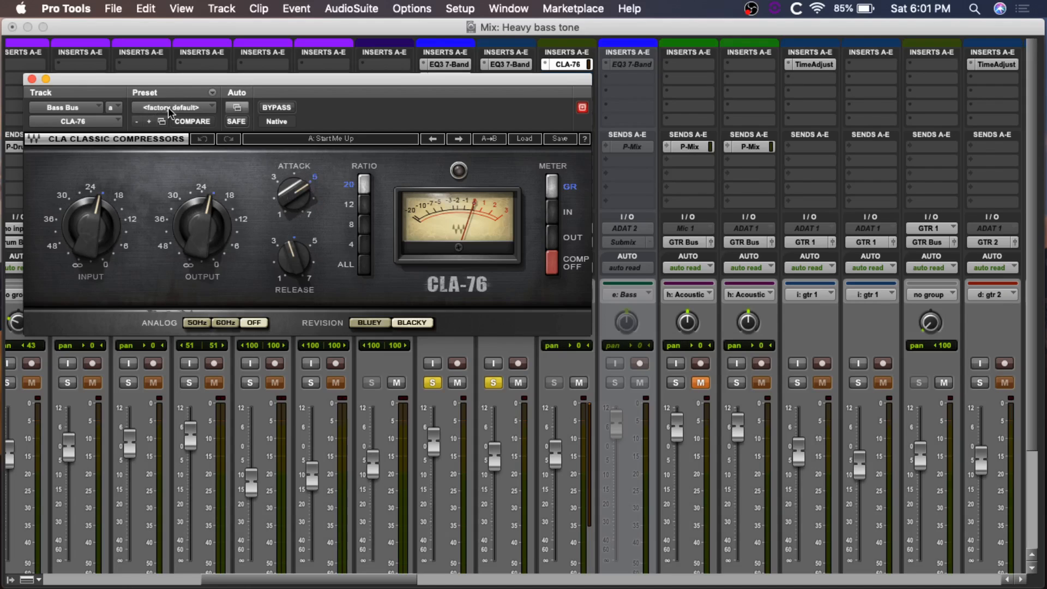
pyautogui.click(32, 79)
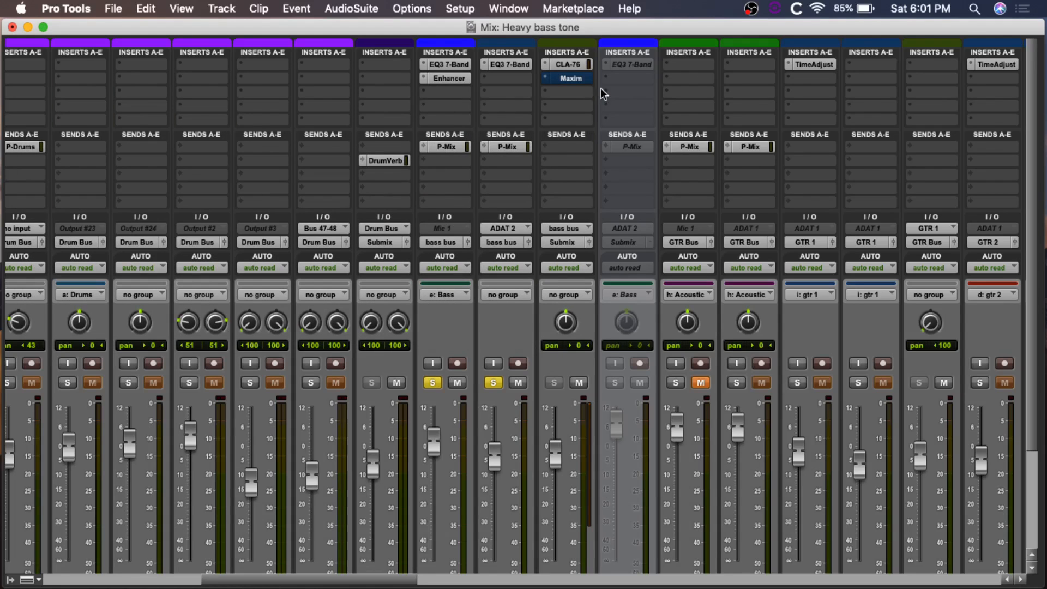
# Open Maxim on the Bass Bus, compare it bypassed and active during playback, and leave it active with its window closed
pyautogui.click(566, 78)
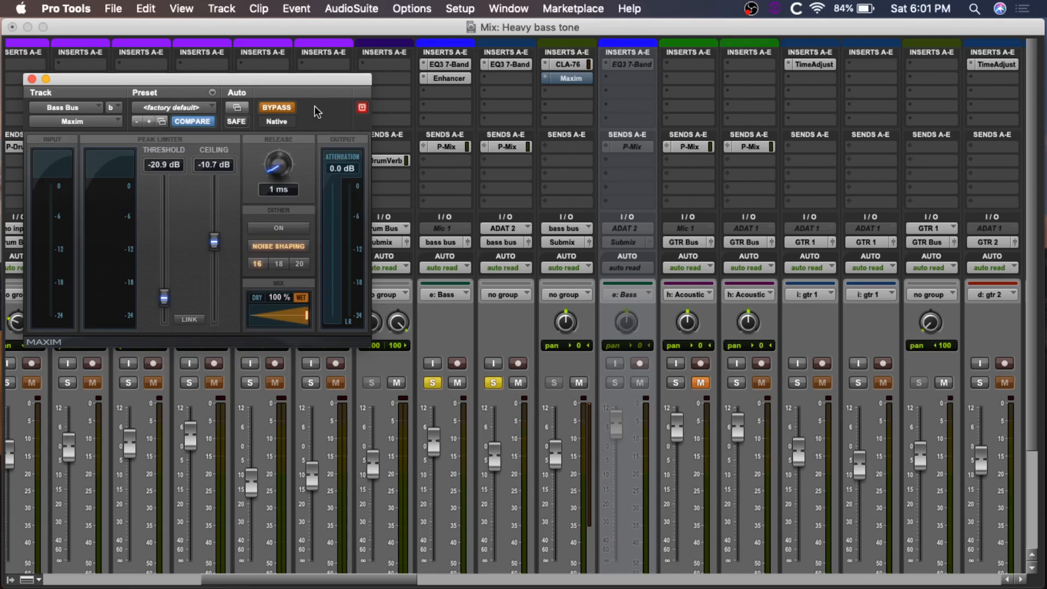
pyautogui.press('space')
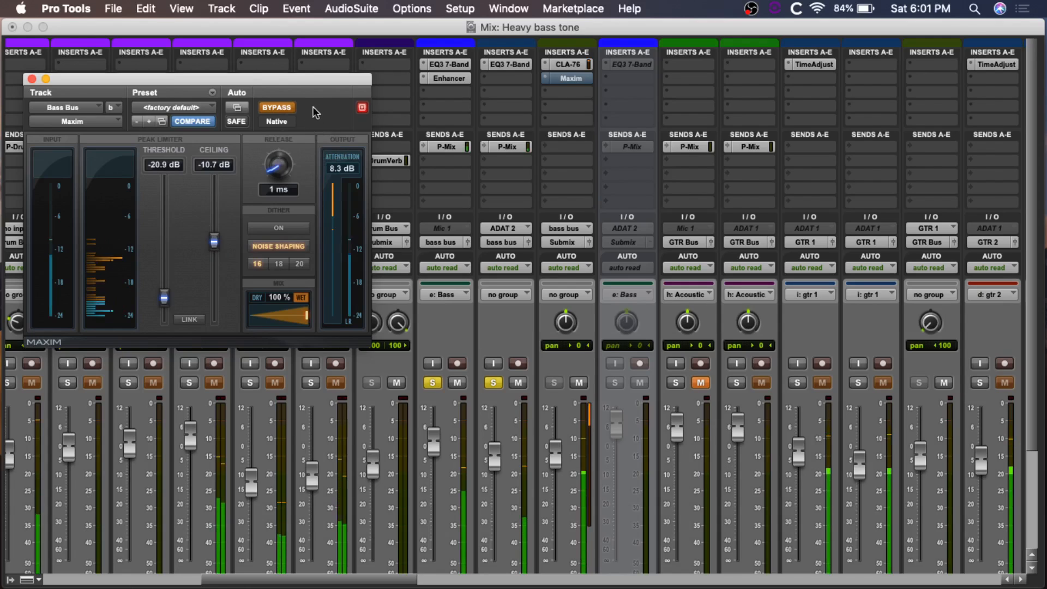
pyautogui.click(277, 107)
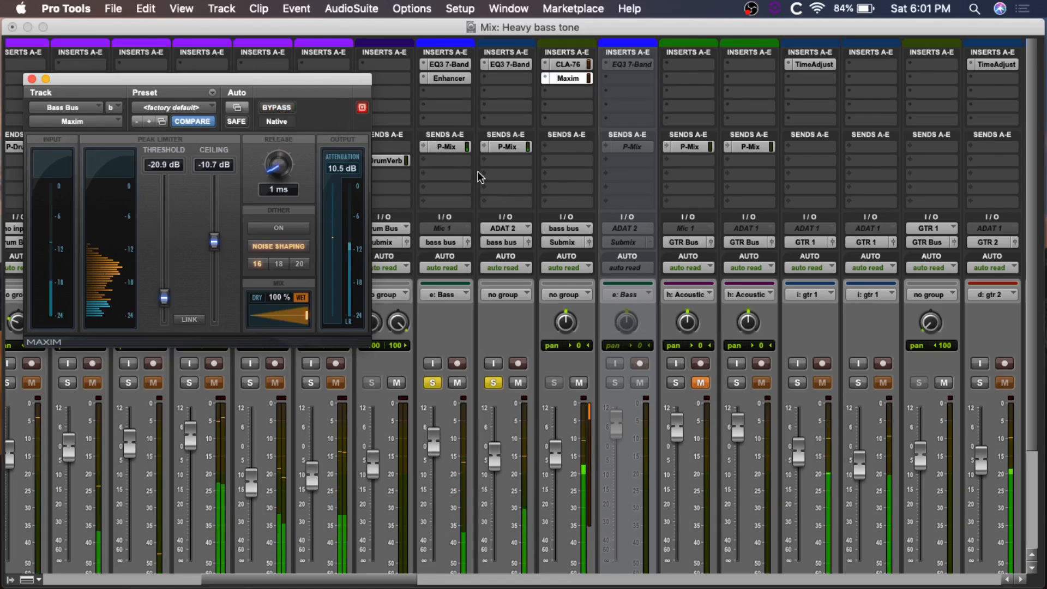
pyautogui.click(286, 111)
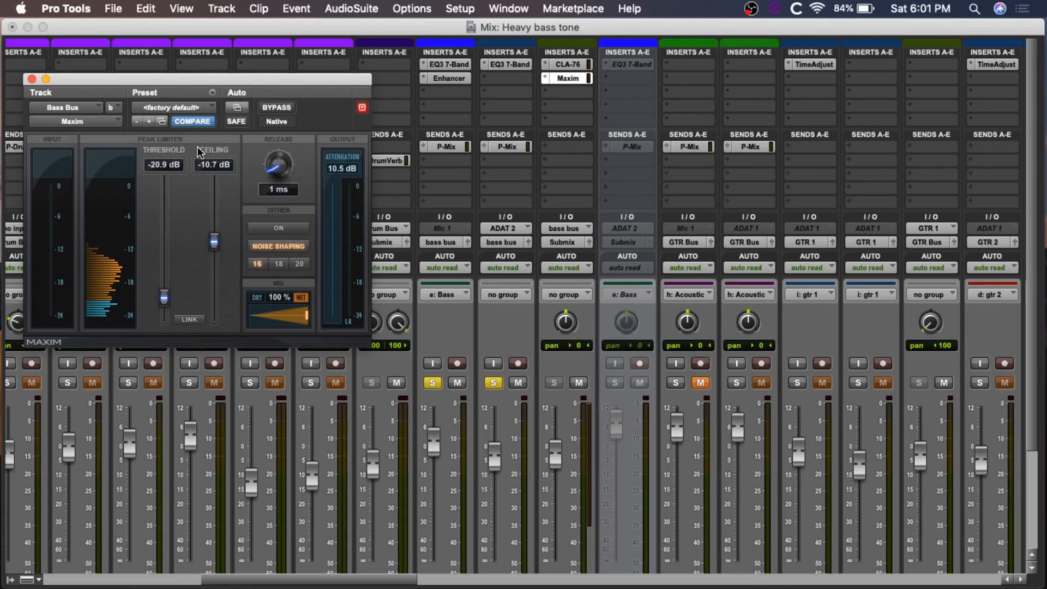
pyautogui.click(32, 79)
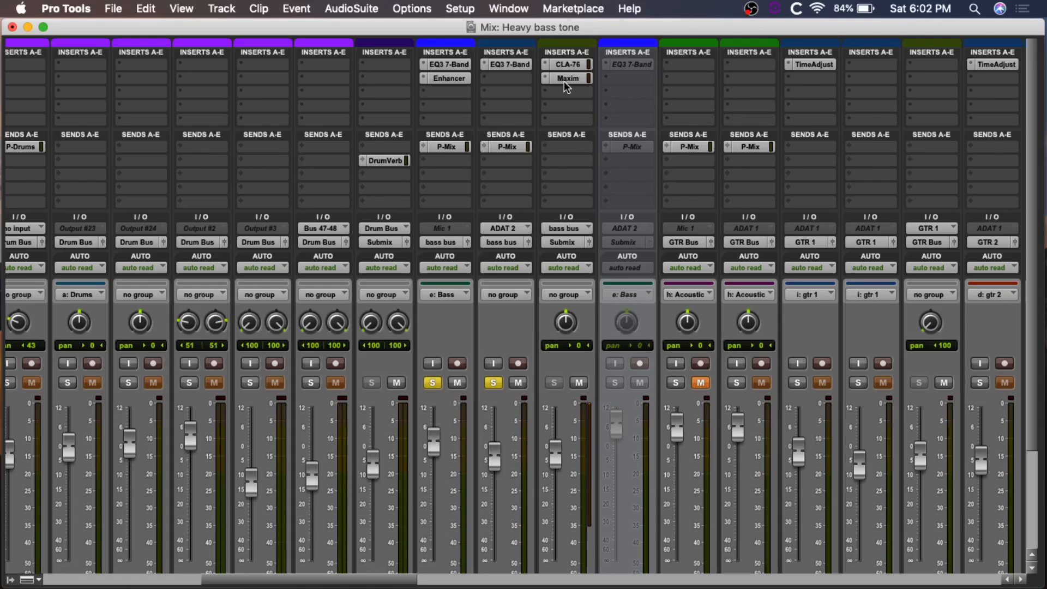
# Play the soloed bass tracks again and compare Bass Bus with Maxim bypassed and active from the mixer
pyautogui.press('space')
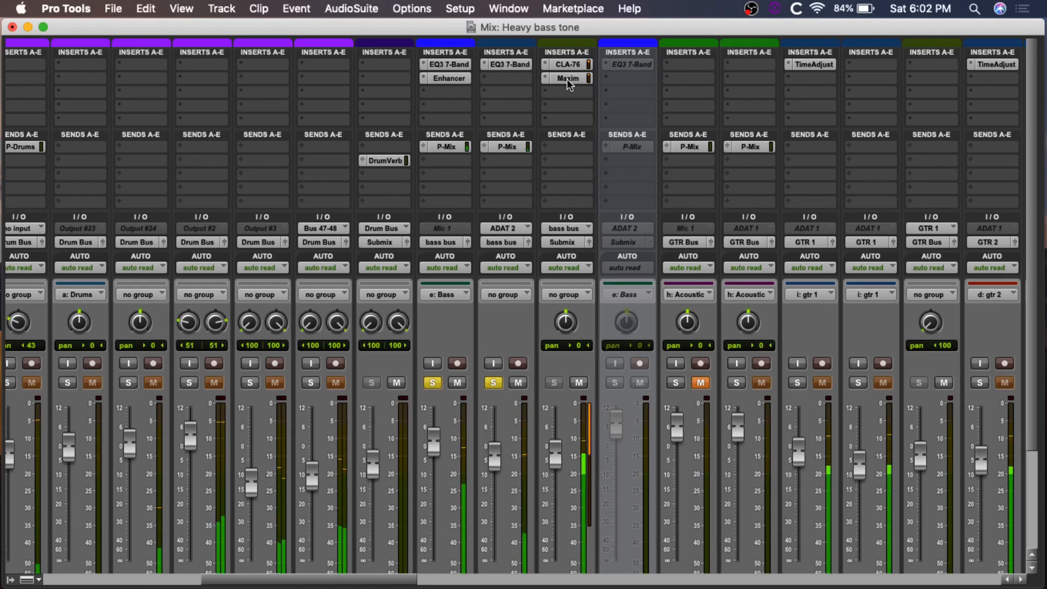
pyautogui.keyDown('super'); pyautogui.click(568, 79); pyautogui.keyUp('super')
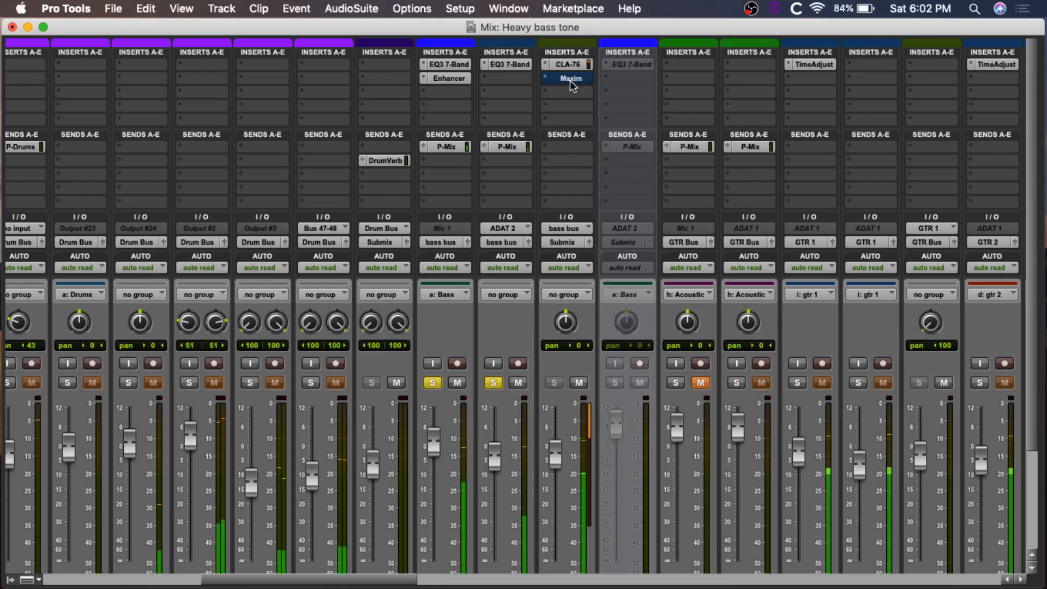
pyautogui.keyDown('super'); pyautogui.click(570, 80); pyautogui.keyUp('super')
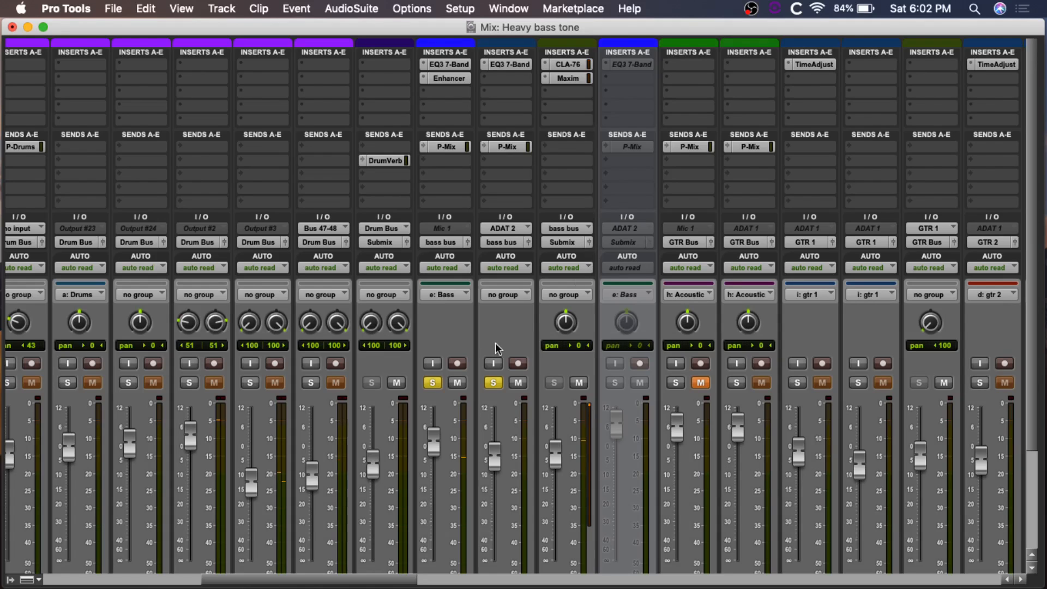
# Unsolo Bass DI.05 and basremp.01, and bypass both EQs, the Enhancer, CLA-76 and Maxim during full-mix playback
pyautogui.click(434, 382)
pyautogui.click(491, 382)
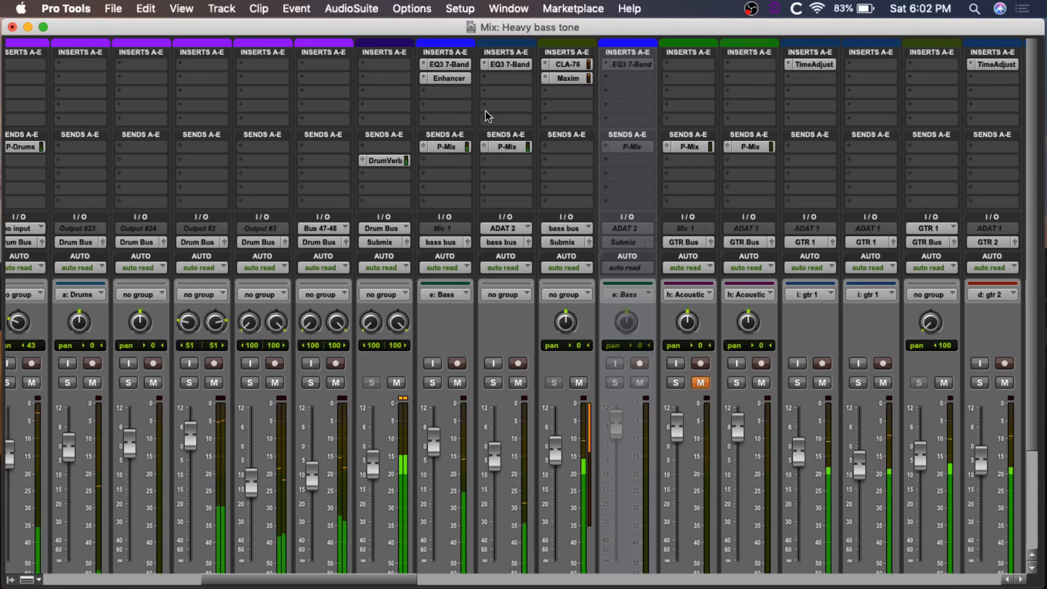
pyautogui.keyDown('super'); pyautogui.click(448, 66); pyautogui.keyUp('super')
pyautogui.keyDown('super'); pyautogui.click(448, 78); pyautogui.keyUp('super')
pyautogui.keyDown('super'); pyautogui.click(503, 66); pyautogui.keyUp('super')
pyautogui.keyDown('super'); pyautogui.click(561, 65); pyautogui.keyUp('super')
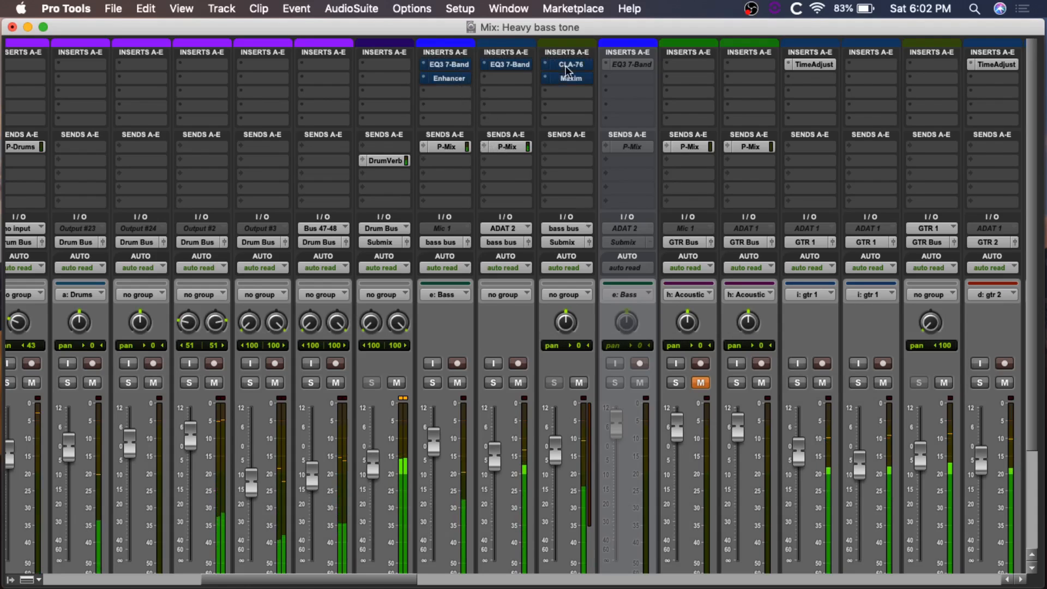
pyautogui.keyDown('super'); pyautogui.click(567, 78); pyautogui.keyUp('super')
# Reactivate the EQ and Enhancer on Bass DI.05, the EQ on basremp.01, and Maxim and CLA-76 on the Bass Bus
pyautogui.keyDown('super'); pyautogui.click(448, 65); pyautogui.keyUp('super')
pyautogui.keyDown('super'); pyautogui.click(448, 79); pyautogui.keyUp('super')
pyautogui.keyDown('super'); pyautogui.click(507, 65); pyautogui.keyUp('super')
pyautogui.keyDown('super'); pyautogui.click(567, 78); pyautogui.keyUp('super')
pyautogui.keyDown('super'); pyautogui.click(568, 66); pyautogui.keyUp('super')
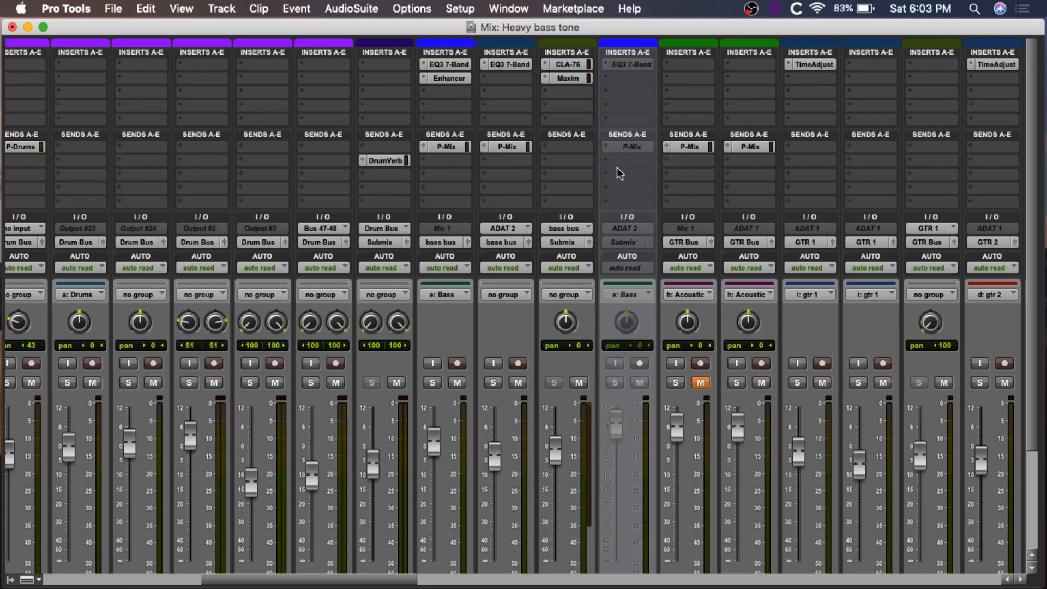
pyautogui.scroll(-5, 635, 189)
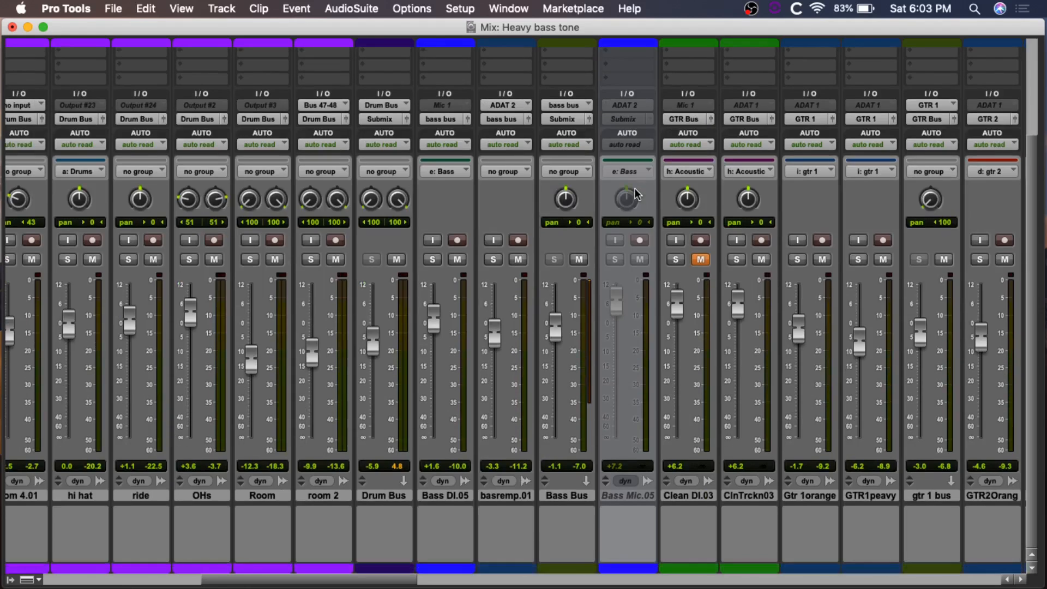
pyautogui.scroll(5, 635, 188)
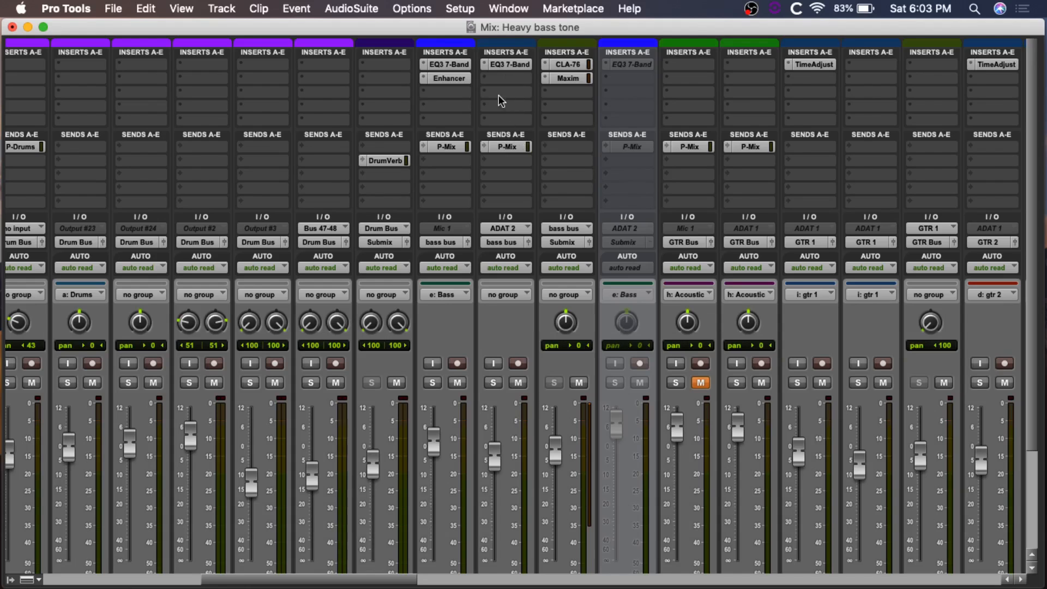
pyautogui.scroll(-5, 505, 110)
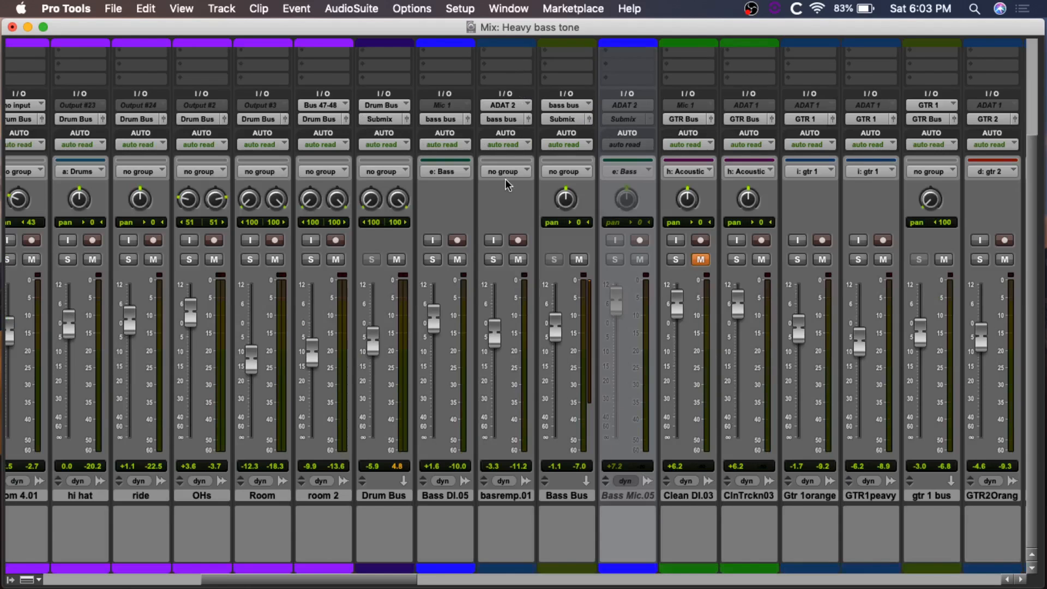
pyautogui.scroll(5, 505, 179)
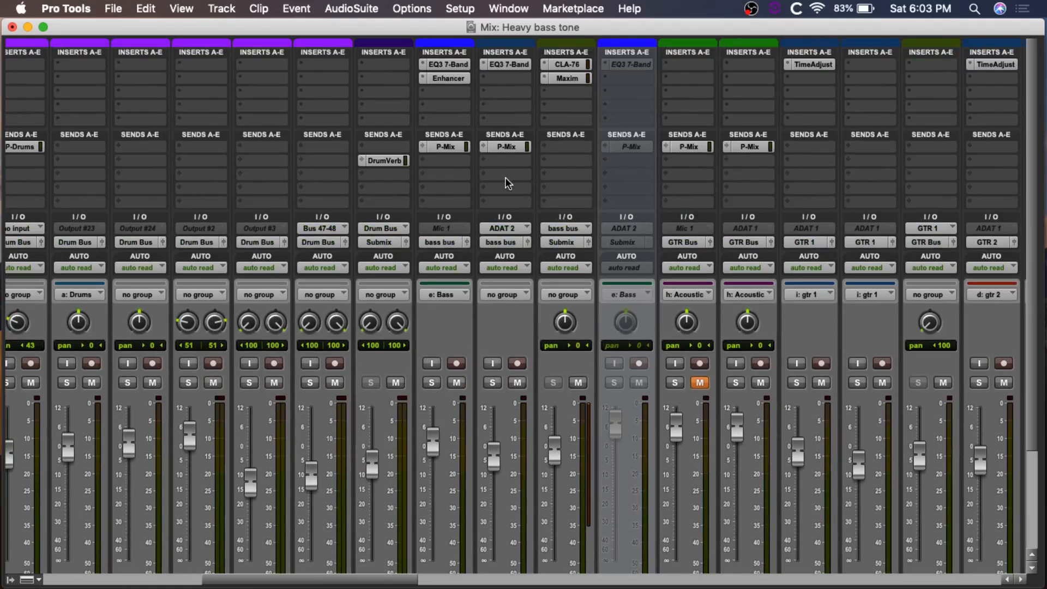